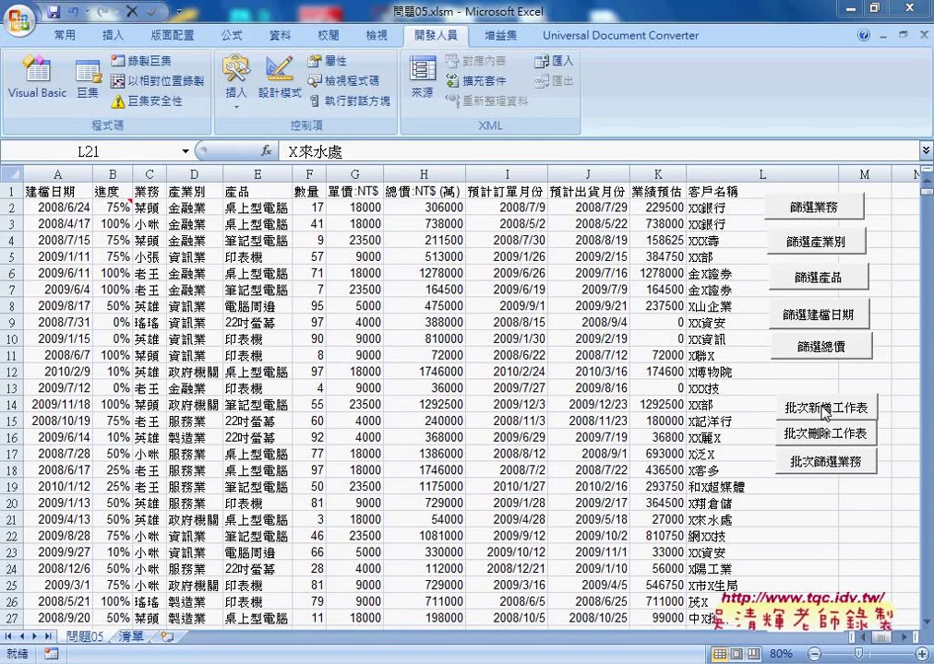
Create blank sheets for each salesperson and compare them with the names in 清單 A2:A7
{"action": "left_click", "coordinate": [821, 414]}
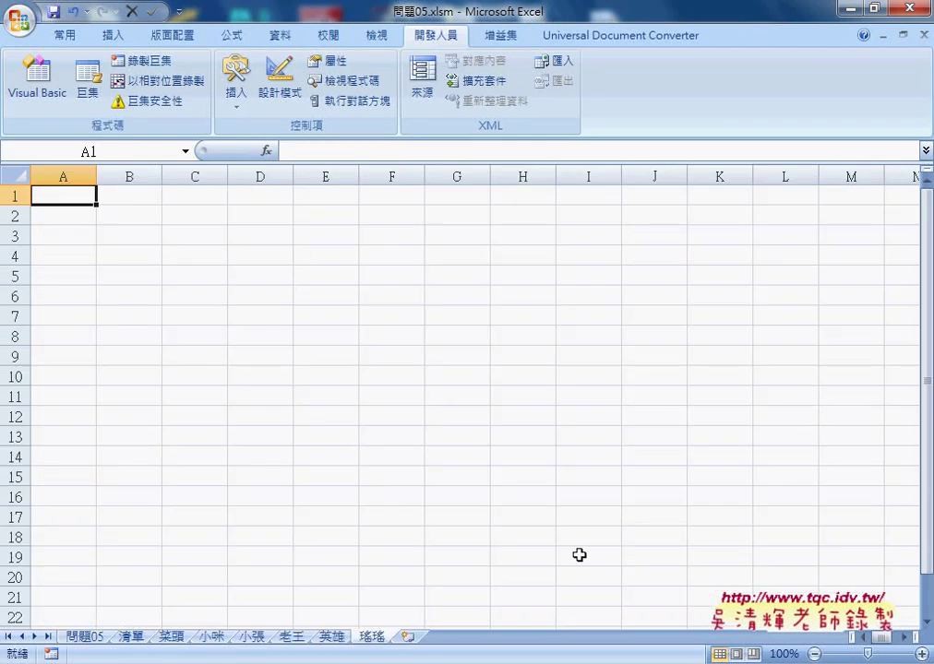
{"action": "left_click", "coordinate": [170, 636]}
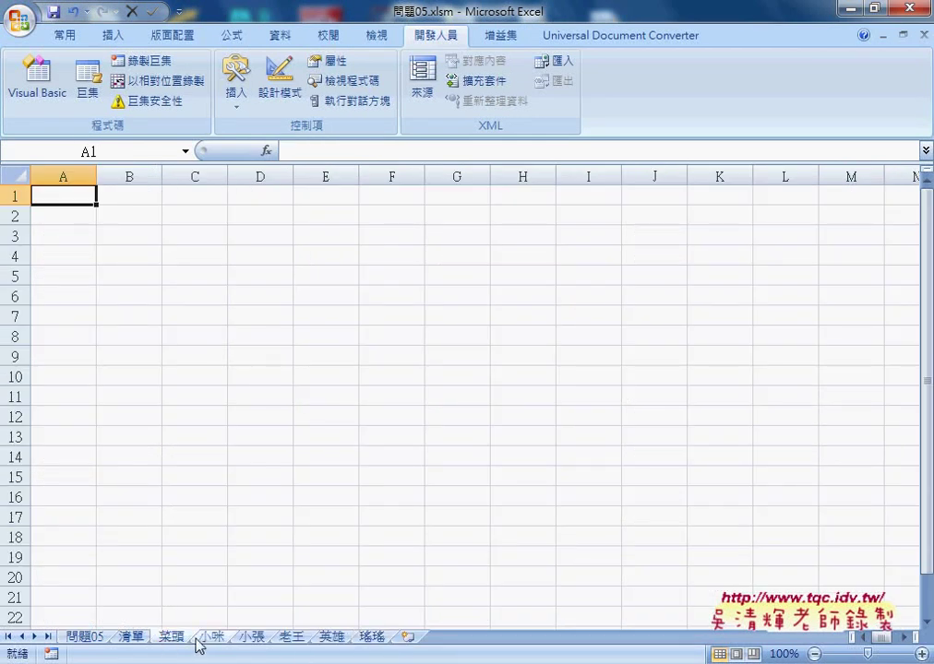
{"action": "left_click", "coordinate": [129, 637]}
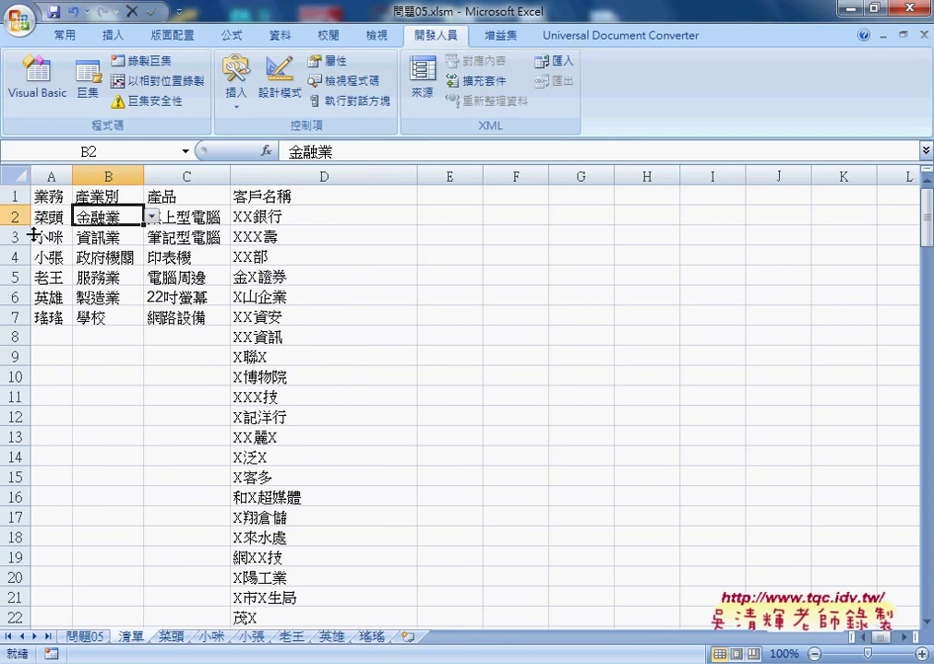
{"action": "left_click_drag", "start_coordinate": [48, 217], "coordinate": [51, 318]}
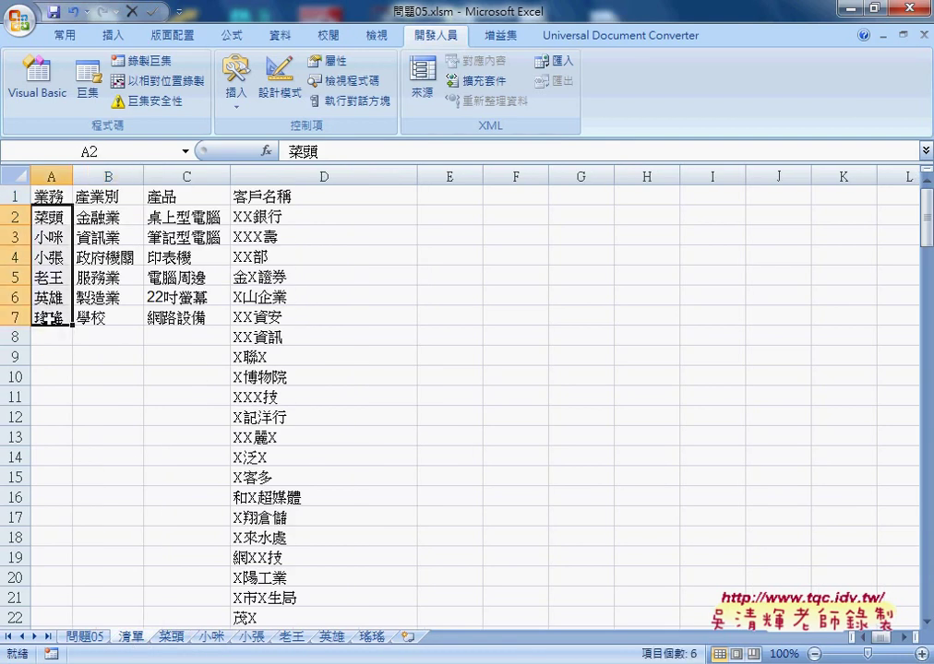
Confirm the new sheets from 老王 to 瑤瑤 are empty, then go back to 問題05
{"action": "left_click", "coordinate": [171, 637]}
{"action": "left_click", "coordinate": [211, 637]}
{"action": "left_click", "coordinate": [252, 636]}
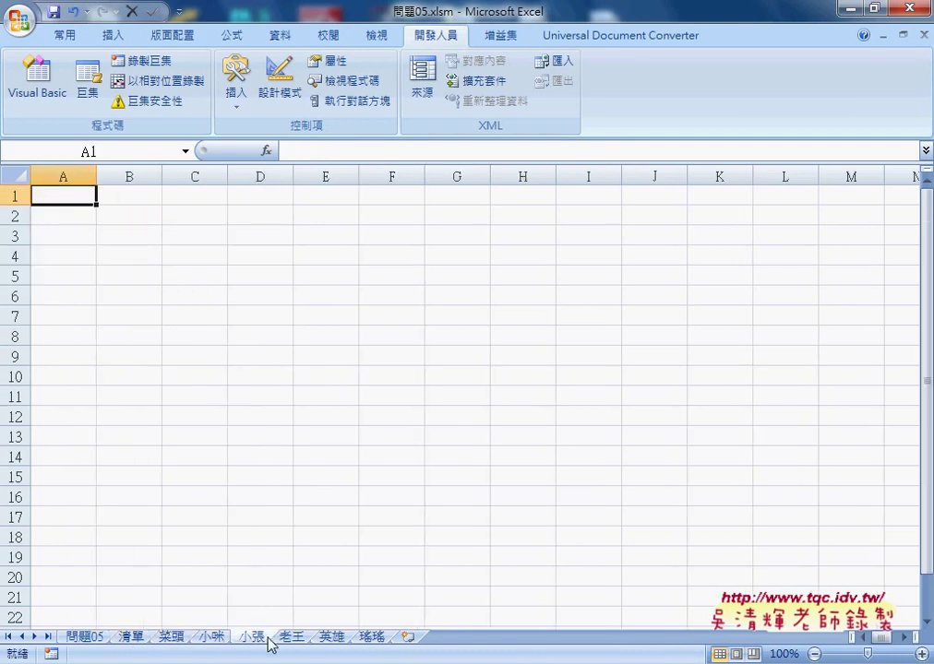
{"action": "left_click", "coordinate": [292, 637]}
{"action": "left_click", "coordinate": [370, 636]}
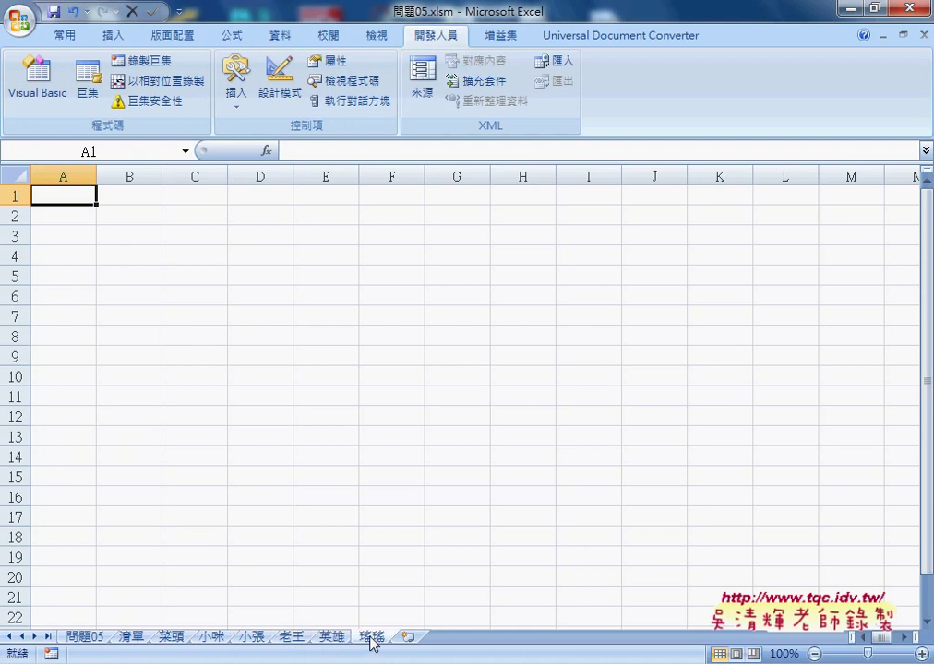
{"action": "left_click", "coordinate": [131, 637]}
{"action": "left_click", "coordinate": [84, 637]}
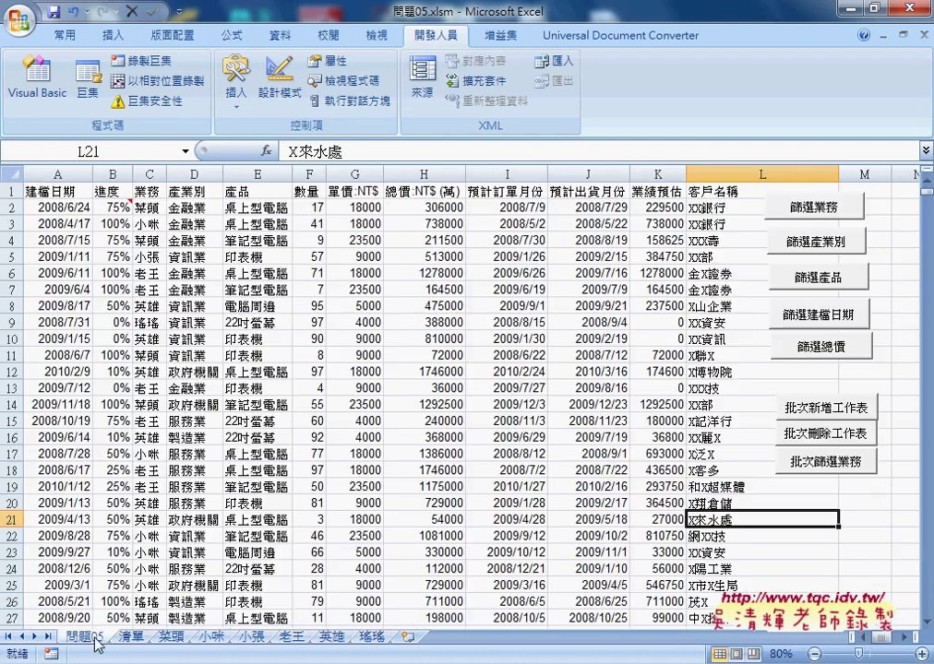
Run 批次刪除工作表, then run 批次篩選業務 twice from the 問題05 sheet
{"action": "left_click", "coordinate": [829, 433]}
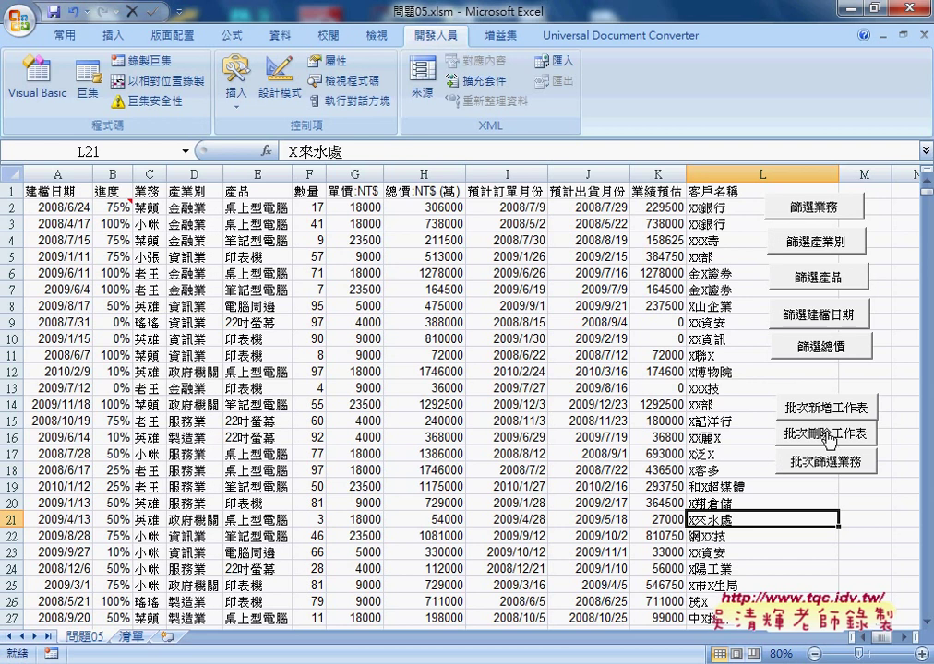
{"action": "left_click", "coordinate": [824, 468]}
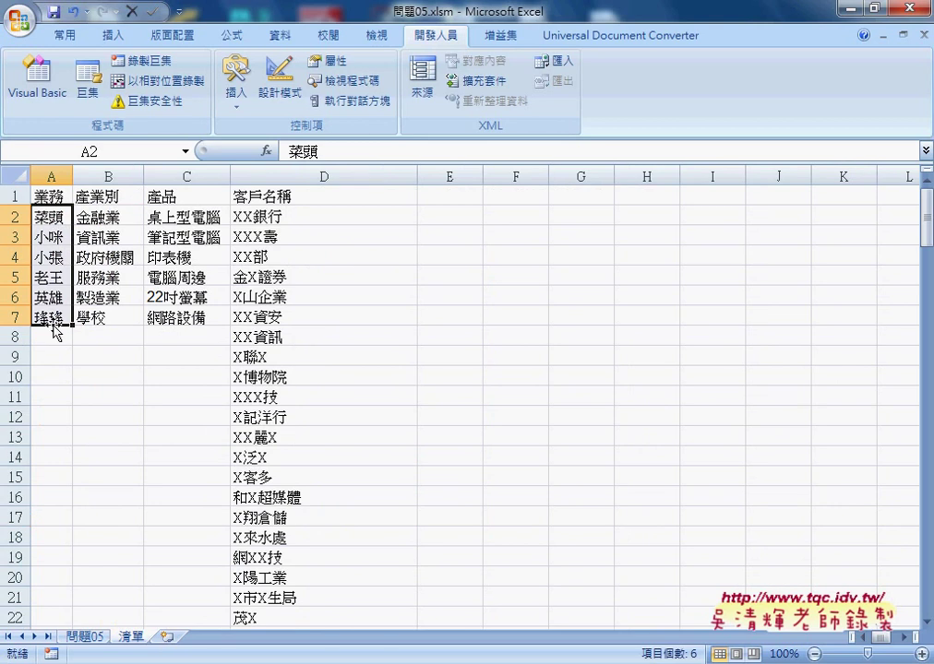
{"action": "left_click", "coordinate": [92, 638]}
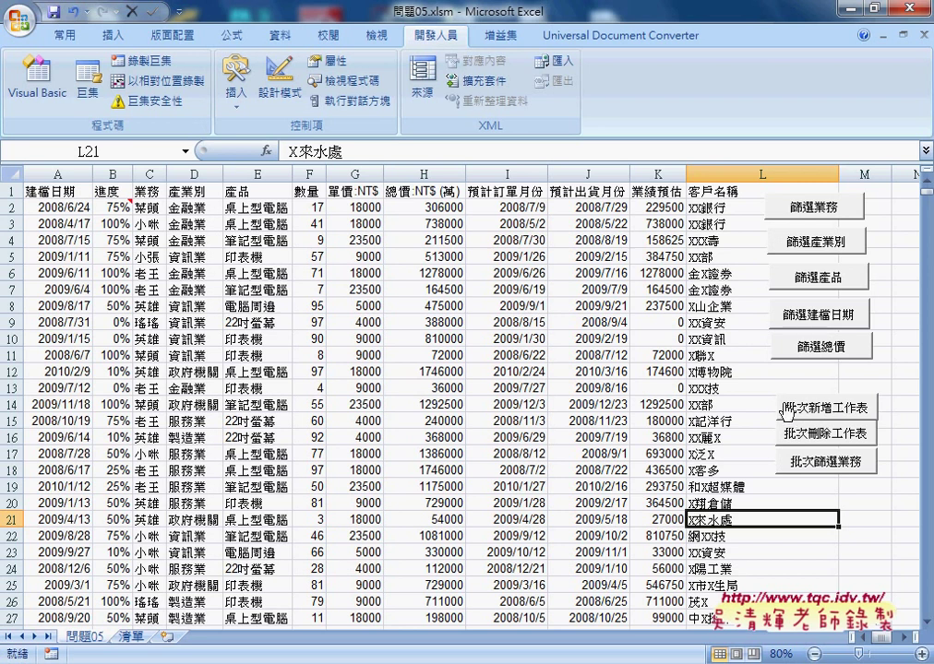
{"action": "left_click", "coordinate": [804, 467]}
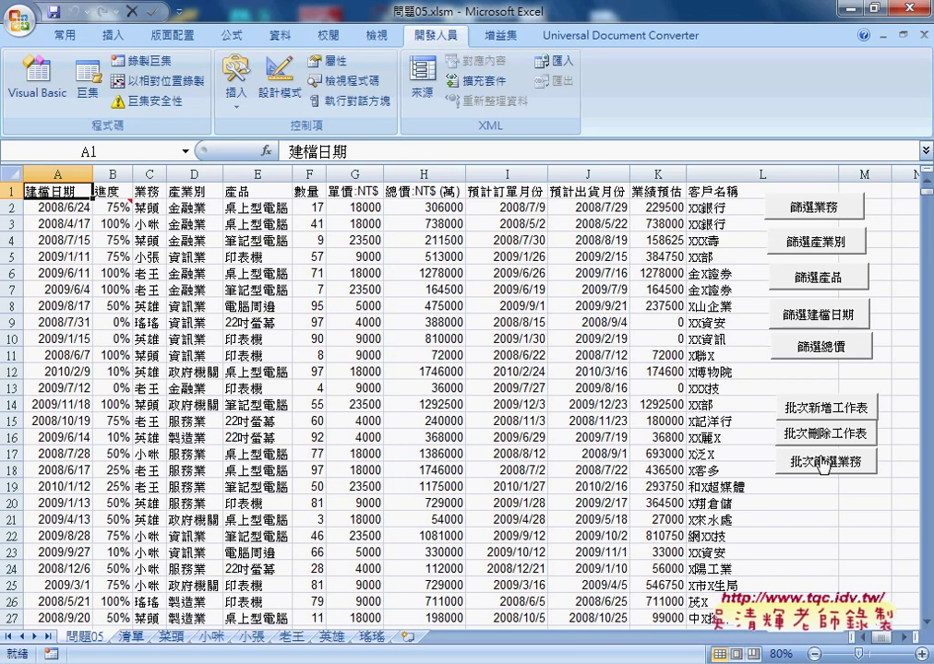
{"action": "left_click", "coordinate": [171, 637]}
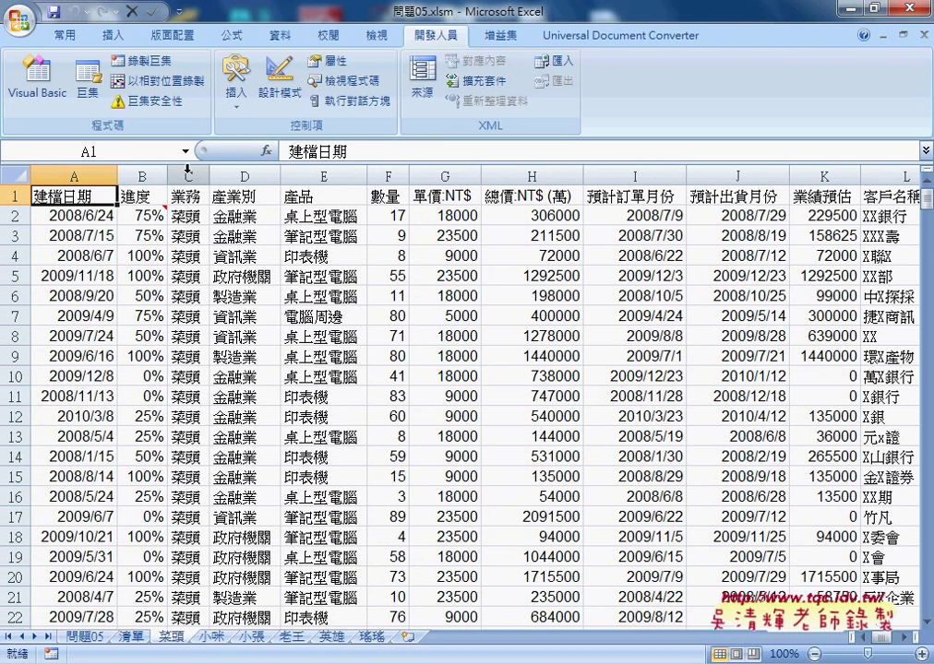
{"action": "left_click", "coordinate": [149, 174]}
{"action": "left_click", "coordinate": [212, 636]}
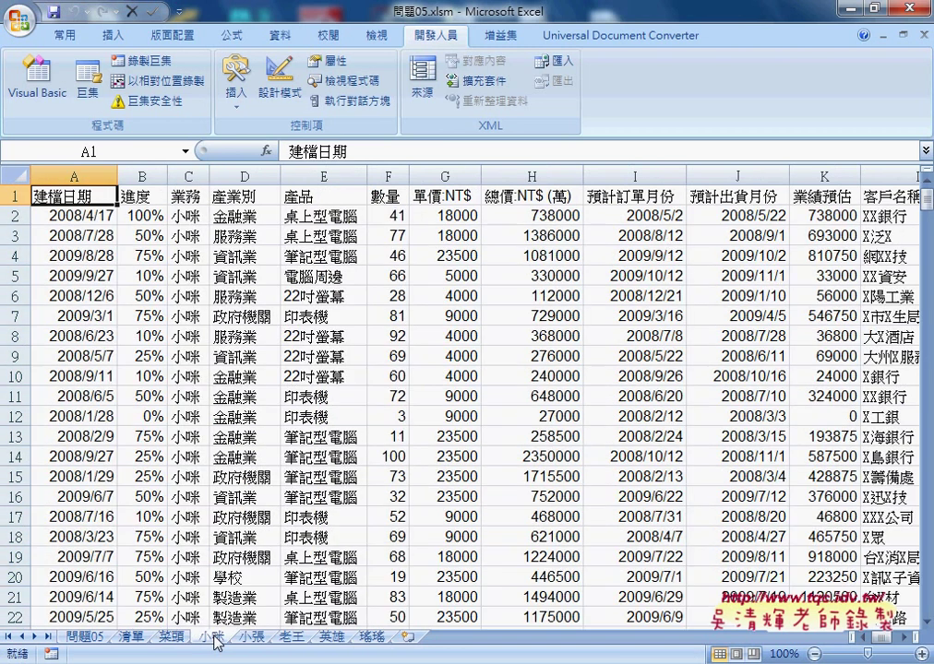
{"action": "left_click", "coordinate": [188, 171]}
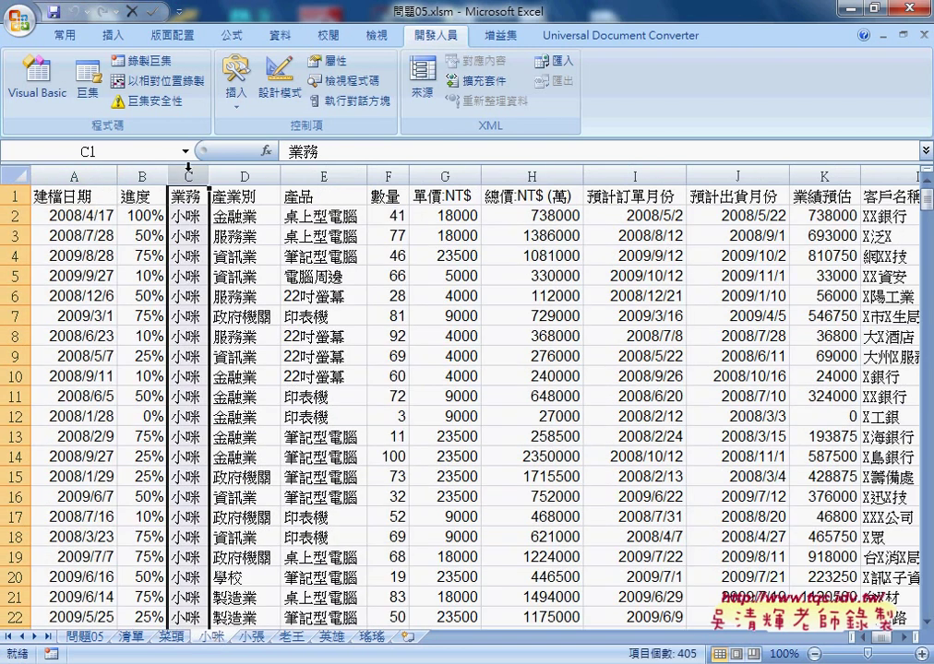
{"action": "left_click", "coordinate": [92, 638]}
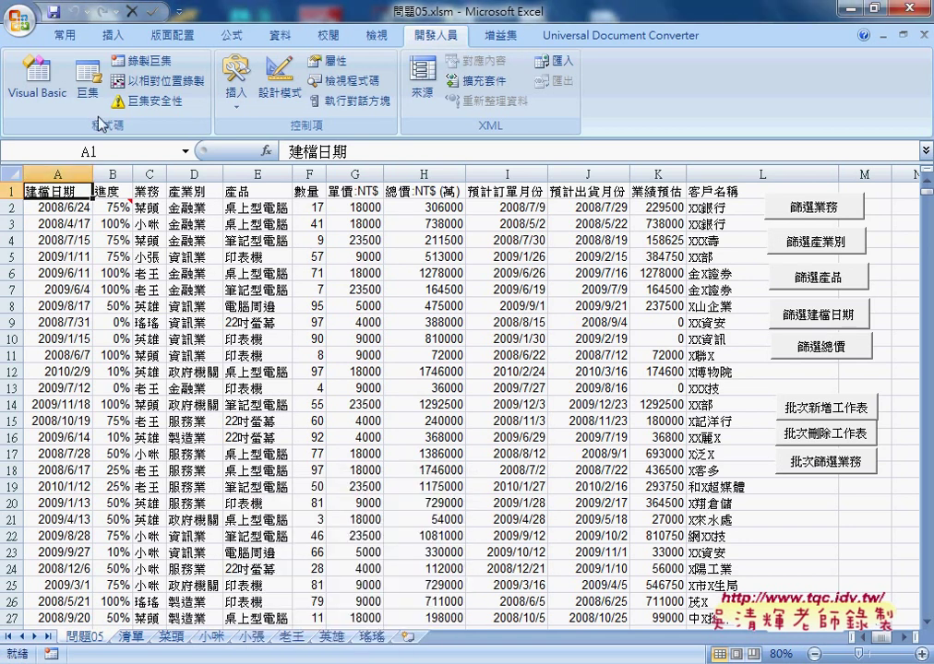
{"action": "left_click", "coordinate": [37, 78]}
Review the 批次篩選業務 code: screen updating, Call 批次刪除工作表 and Sheets(1).Select, then view 清單
{"action": "scroll", "coordinate": [535, 332], "scroll_direction": "down", "scroll_amount": 3}
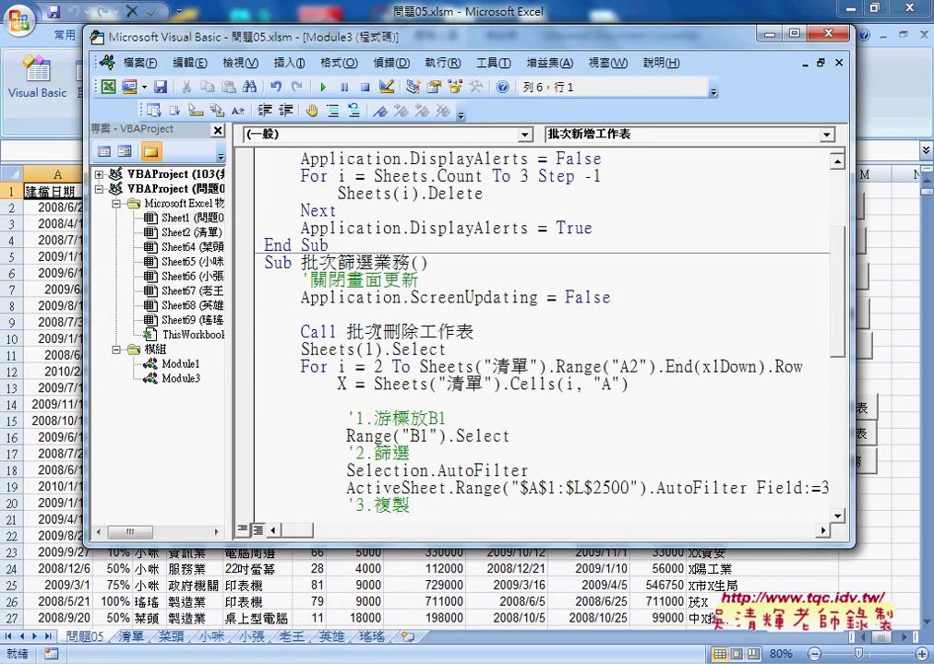
{"action": "scroll", "coordinate": [378, 324], "scroll_direction": "down", "scroll_amount": 1}
{"action": "left_click_drag", "start_coordinate": [338, 211], "coordinate": [411, 210]}
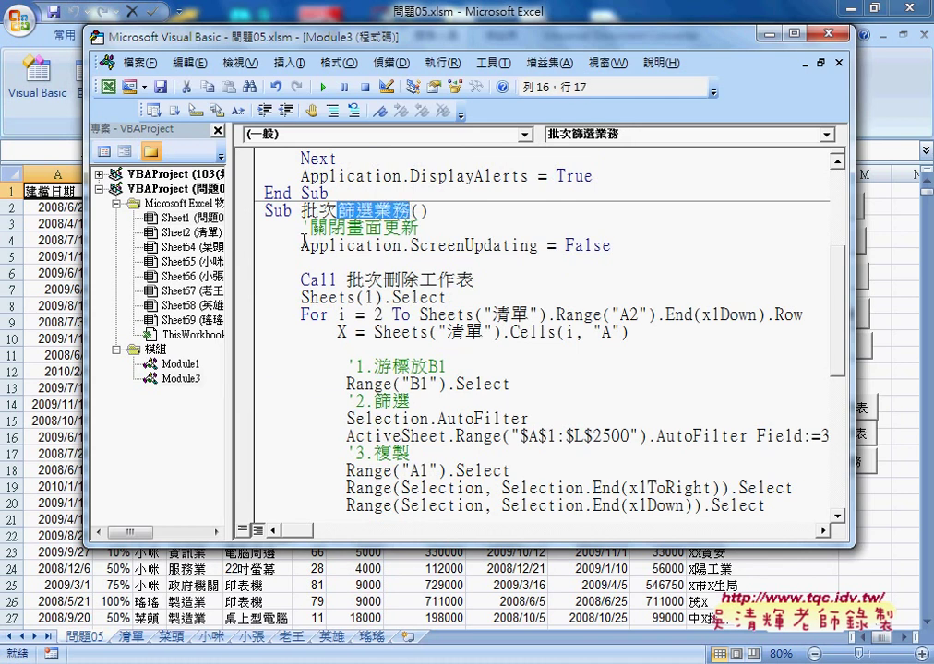
{"action": "left_click_drag", "start_coordinate": [303, 245], "coordinate": [620, 251]}
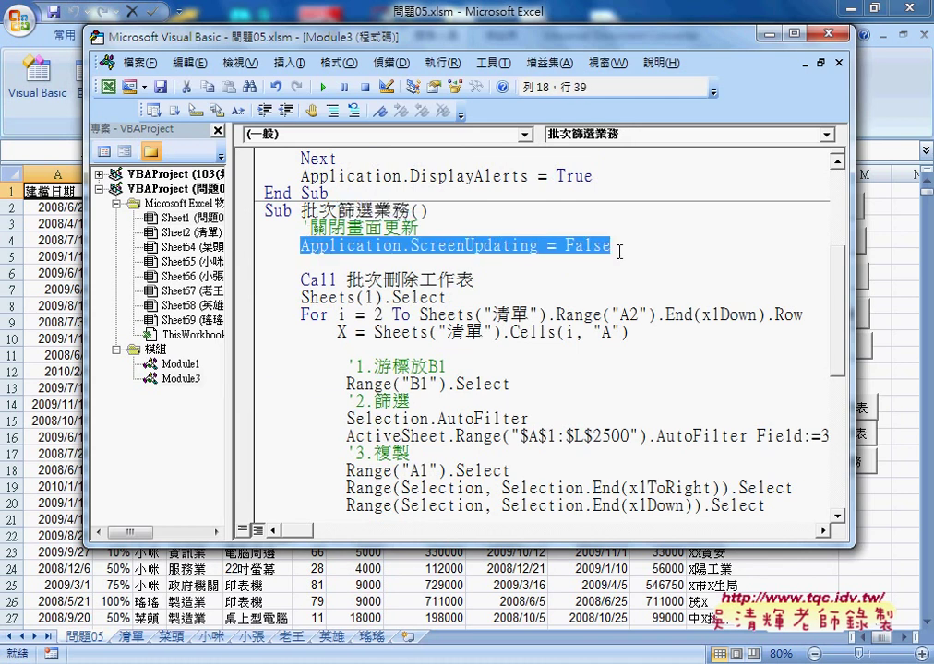
{"action": "left_click_drag", "start_coordinate": [474, 280], "coordinate": [347, 280]}
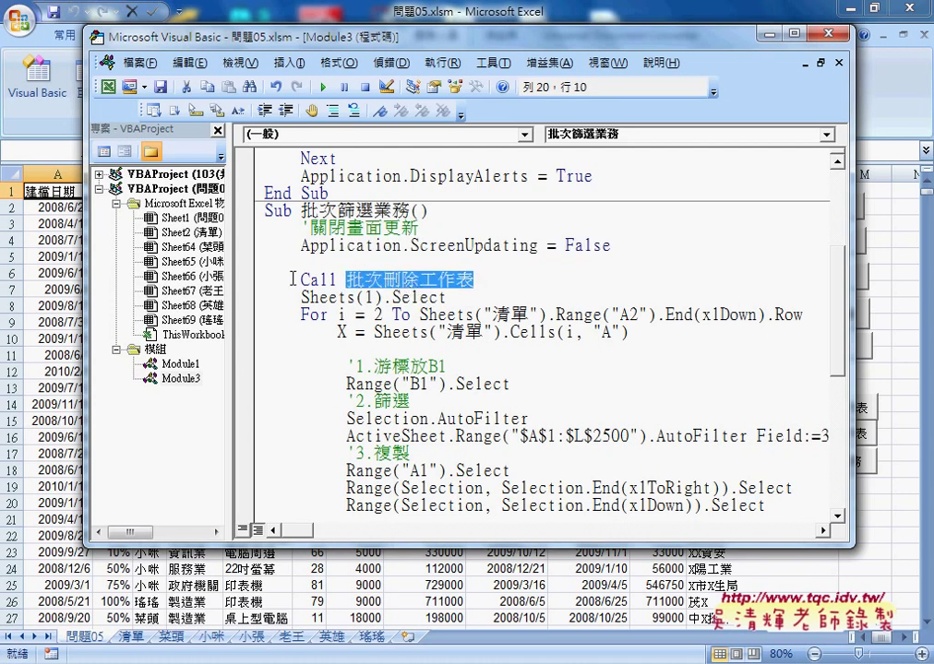
{"action": "left_click_drag", "start_coordinate": [292, 279], "coordinate": [340, 278]}
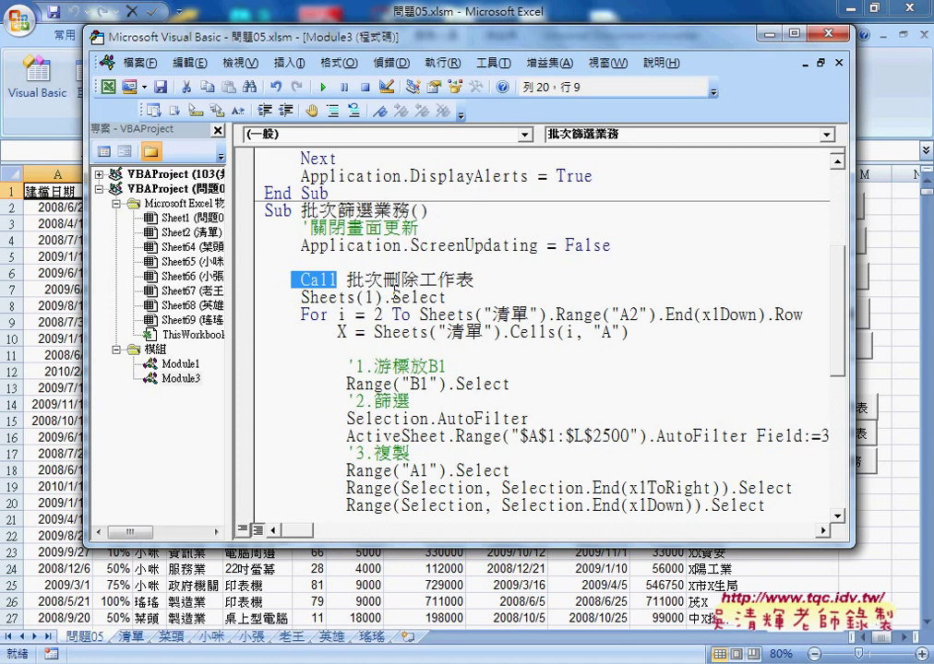
{"action": "left_click_drag", "start_coordinate": [447, 298], "coordinate": [308, 297]}
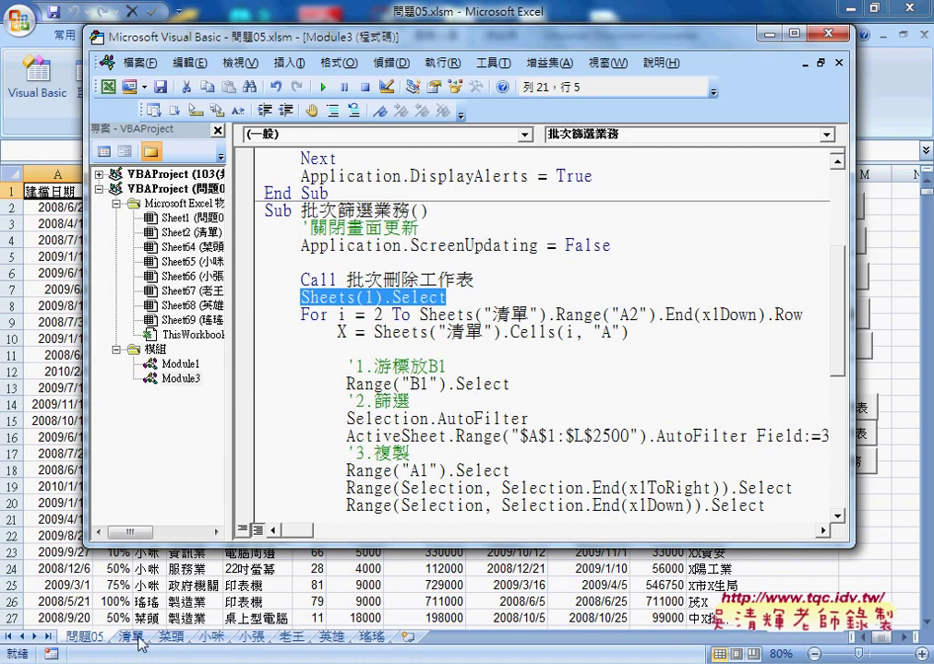
{"action": "left_click_drag", "start_coordinate": [301, 211], "coordinate": [412, 210]}
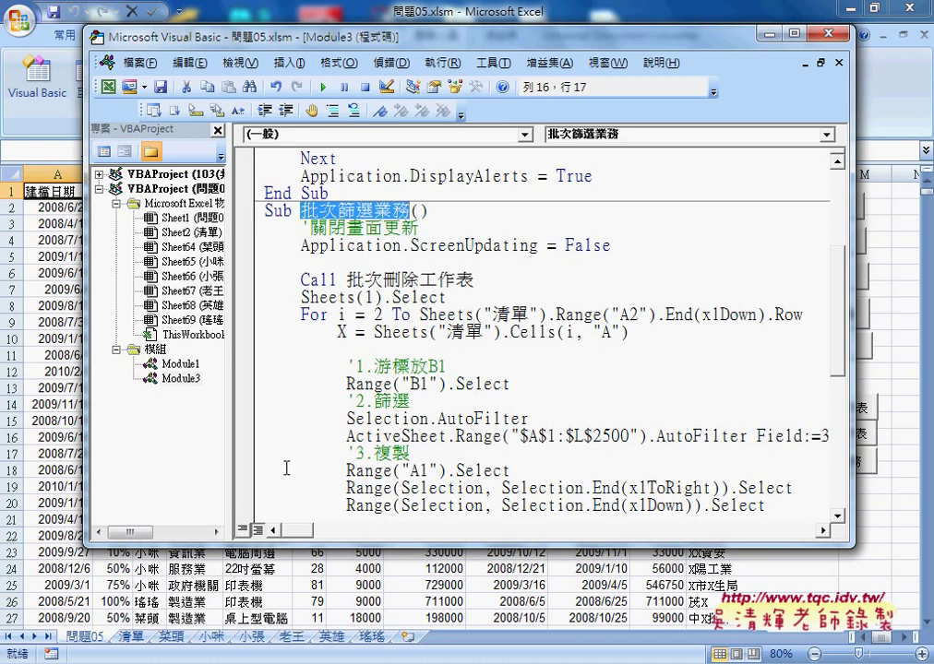
{"action": "left_click", "coordinate": [131, 637]}
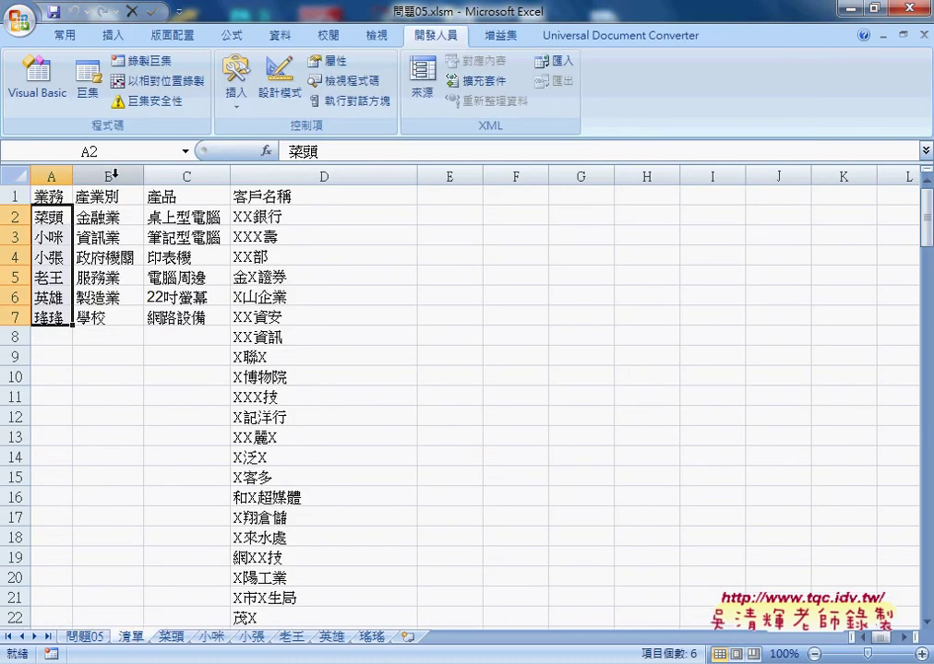
Review the 產業別, 產品 and 客戶名稱 headings in B1:D1, then bring back the VBA editor
{"action": "left_click", "coordinate": [96, 198]}
{"action": "left_click", "coordinate": [178, 195]}
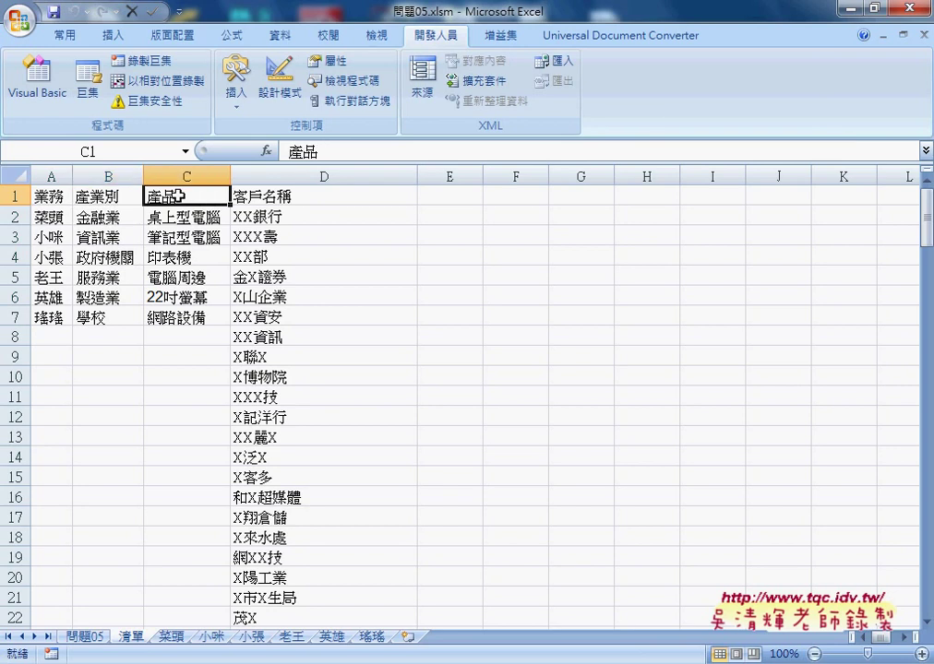
{"action": "left_click", "coordinate": [293, 199]}
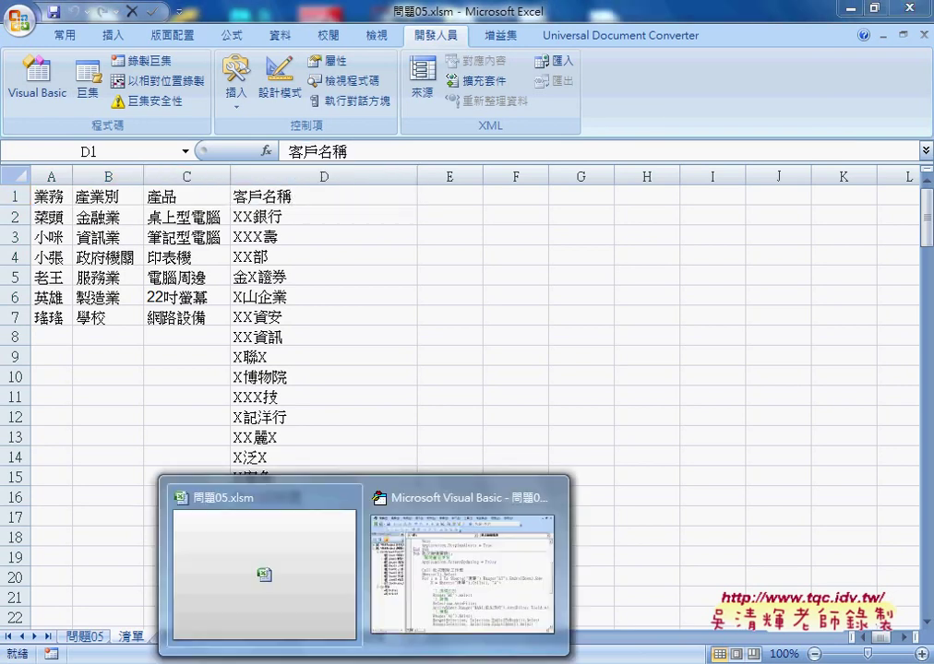
{"action": "left_click", "coordinate": [490, 583]}
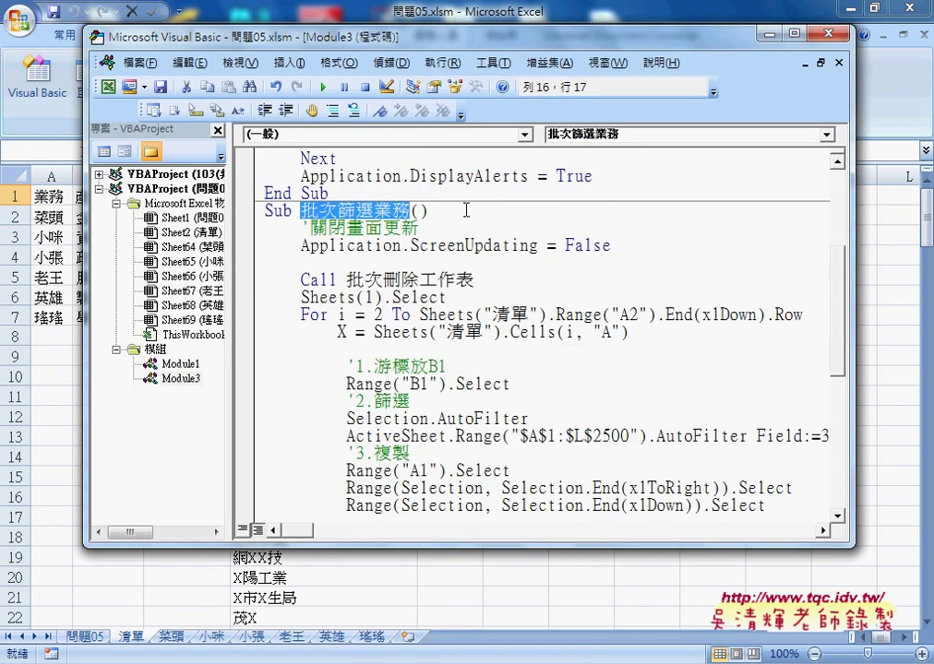
Enlarge the code window and paste a copy of the 批次篩選業務 macro below End Sub
{"action": "left_click_drag", "start_coordinate": [514, 50], "coordinate": [508, 25]}
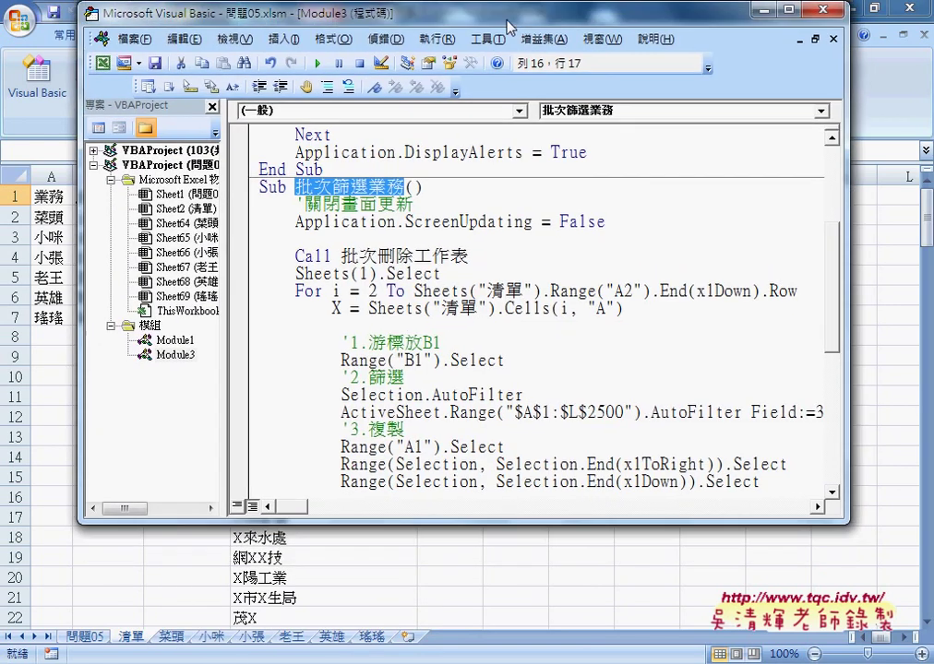
{"action": "left_click_drag", "start_coordinate": [546, 519], "coordinate": [545, 635]}
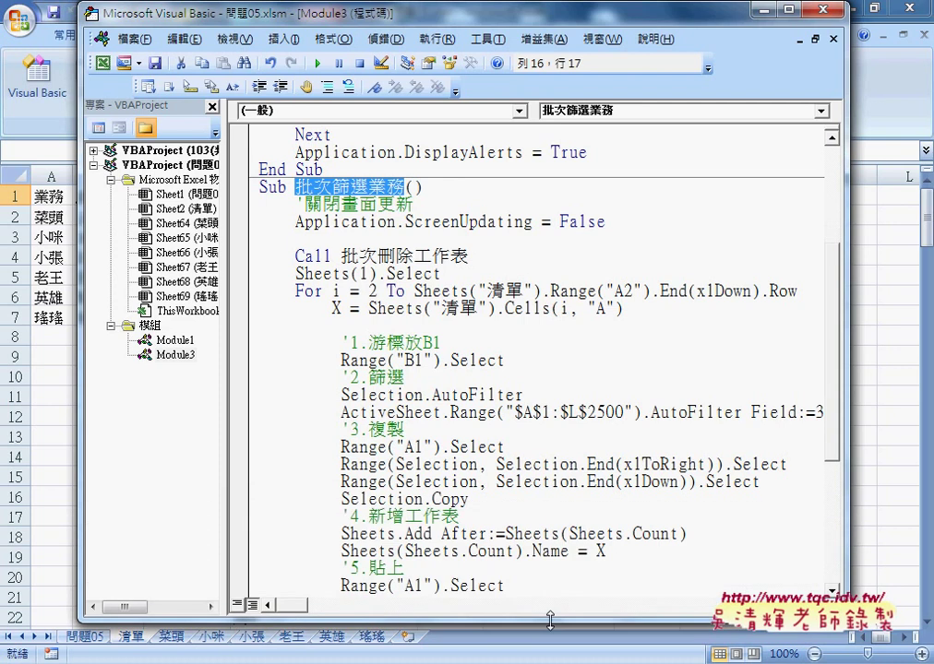
{"action": "left_click", "coordinate": [323, 222]}
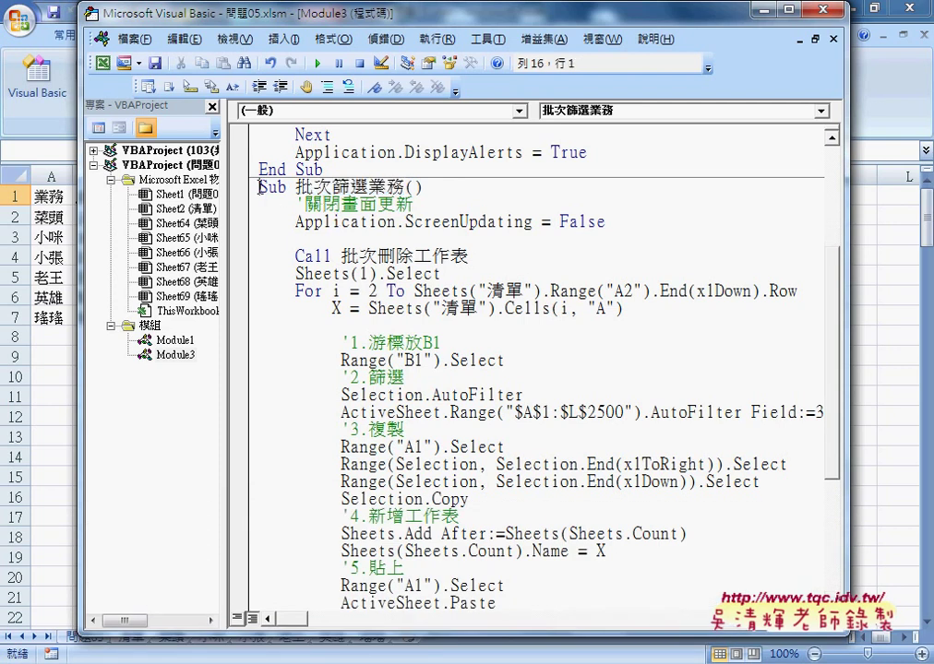
{"action": "mouse_move", "coordinate": [259, 187]}
{"action": "left_mouse_down"}
{"action": "mouse_move", "coordinate": [429, 351]}
{"action": "mouse_move", "coordinate": [443, 601]}
{"action": "left_mouse_up"}
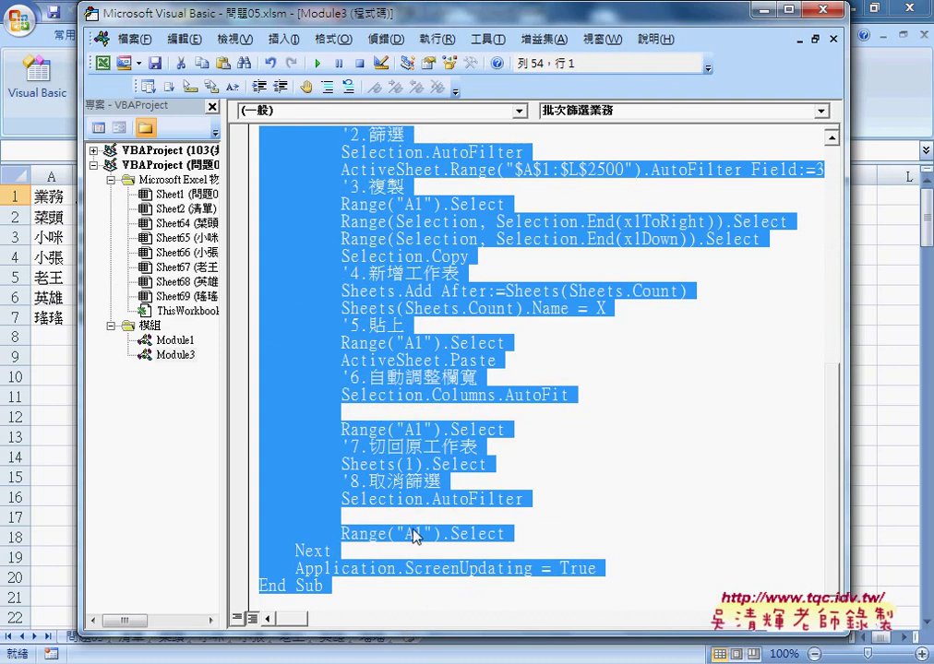
{"action": "left_click", "coordinate": [293, 597]}
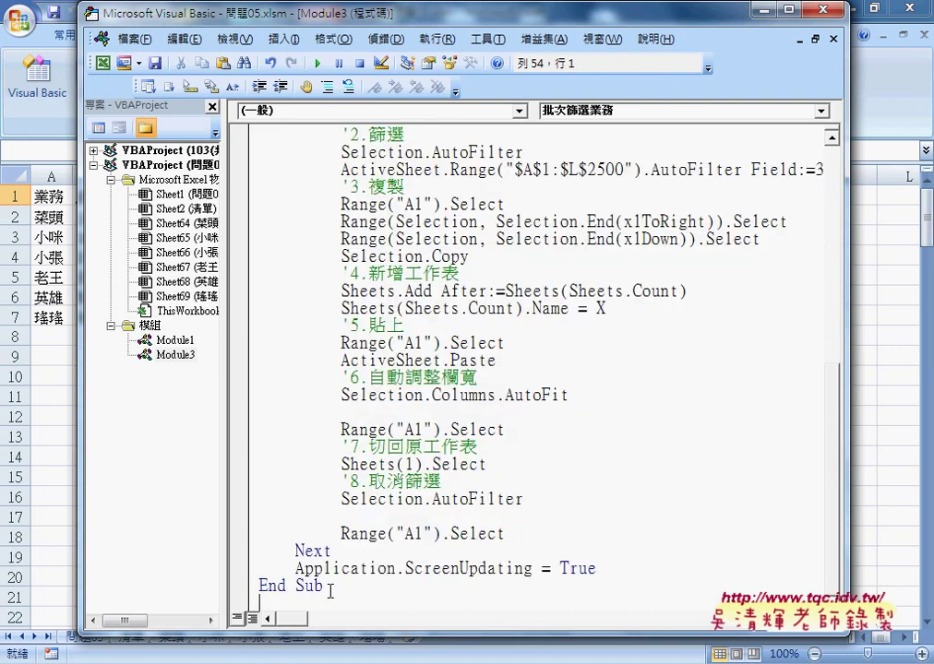
{"action": "key", "text": "ctrl+v"}
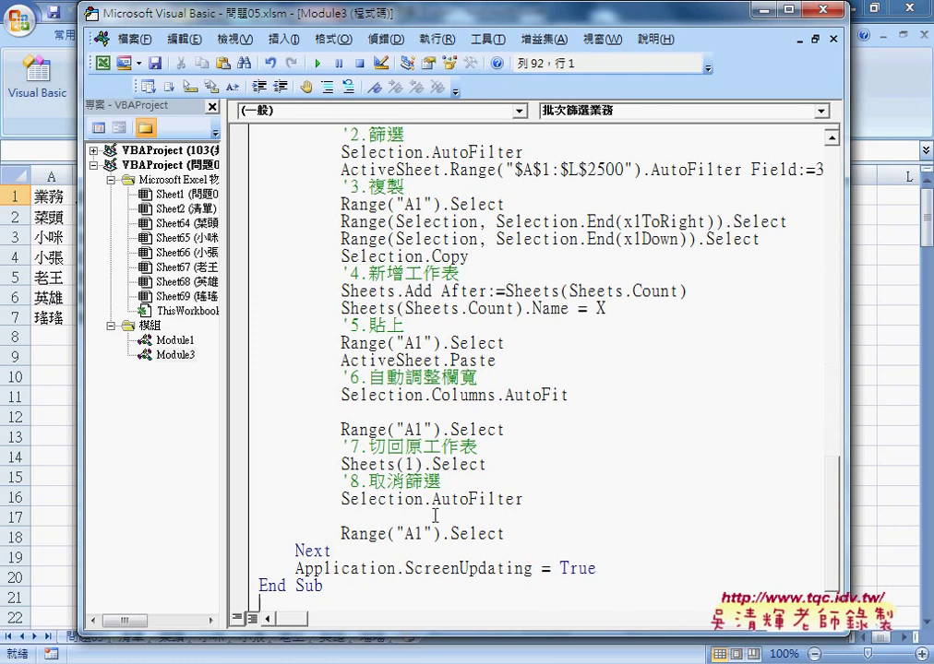
Select 業務 in the copied macro's name and switch to the Excel worksheet
{"action": "scroll", "coordinate": [434, 515], "scroll_direction": "up", "scroll_amount": 3}
{"action": "scroll", "coordinate": [435, 499], "scroll_direction": "up", "scroll_amount": 3}
{"action": "scroll", "coordinate": [435, 479], "scroll_direction": "up", "scroll_amount": 2}
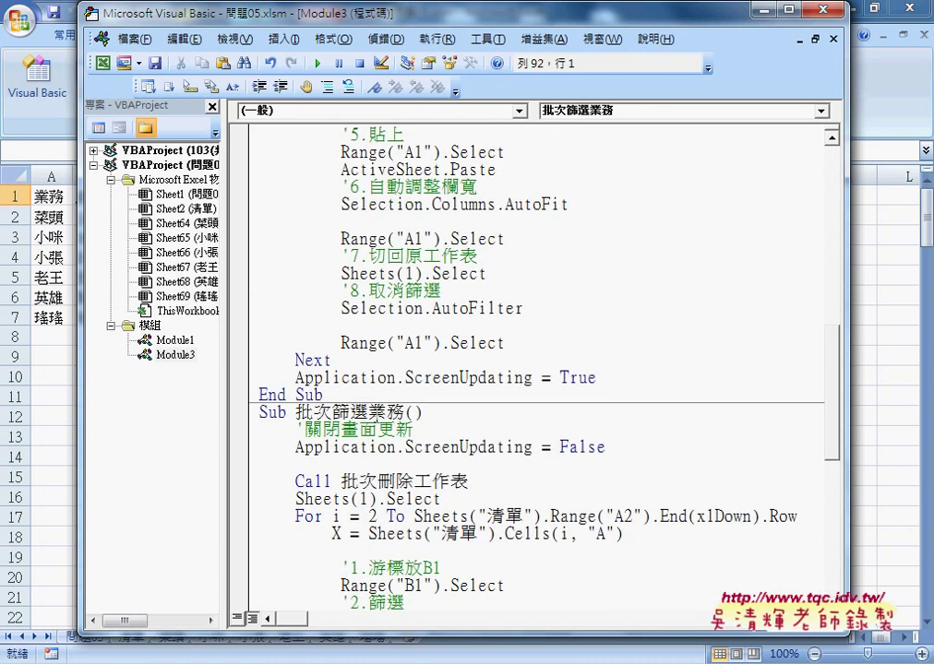
{"action": "scroll", "coordinate": [374, 412], "scroll_direction": "up", "scroll_amount": 3}
{"action": "scroll", "coordinate": [374, 413], "scroll_direction": "down", "scroll_amount": 11}
{"action": "scroll", "coordinate": [374, 412], "scroll_direction": "up", "scroll_amount": 4}
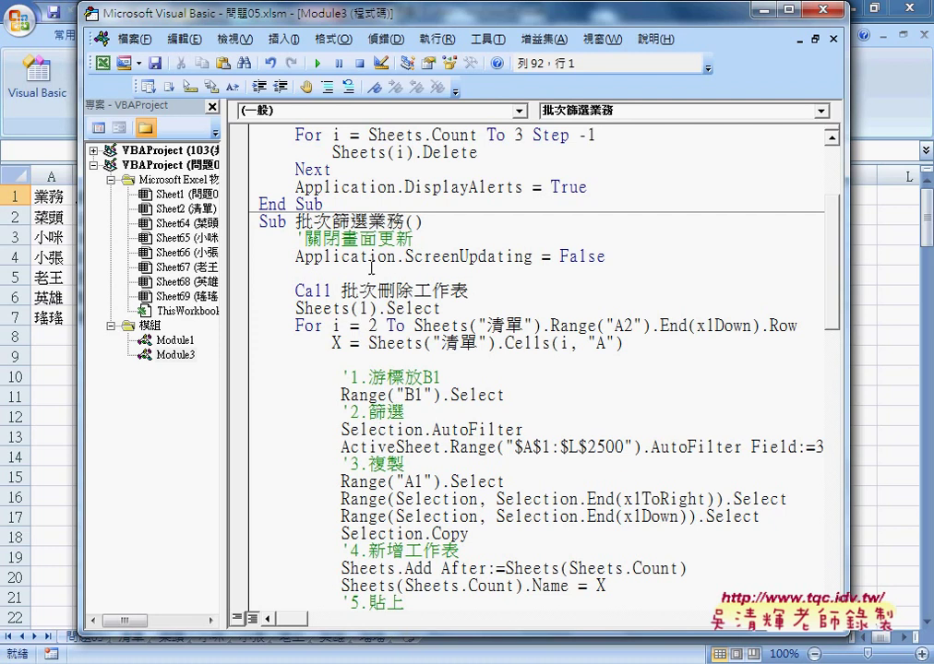
{"action": "scroll", "coordinate": [372, 267], "scroll_direction": "down", "scroll_amount": 3}
{"action": "scroll", "coordinate": [389, 438], "scroll_direction": "down", "scroll_amount": 5}
{"action": "left_click_drag", "start_coordinate": [369, 464], "coordinate": [407, 464]}
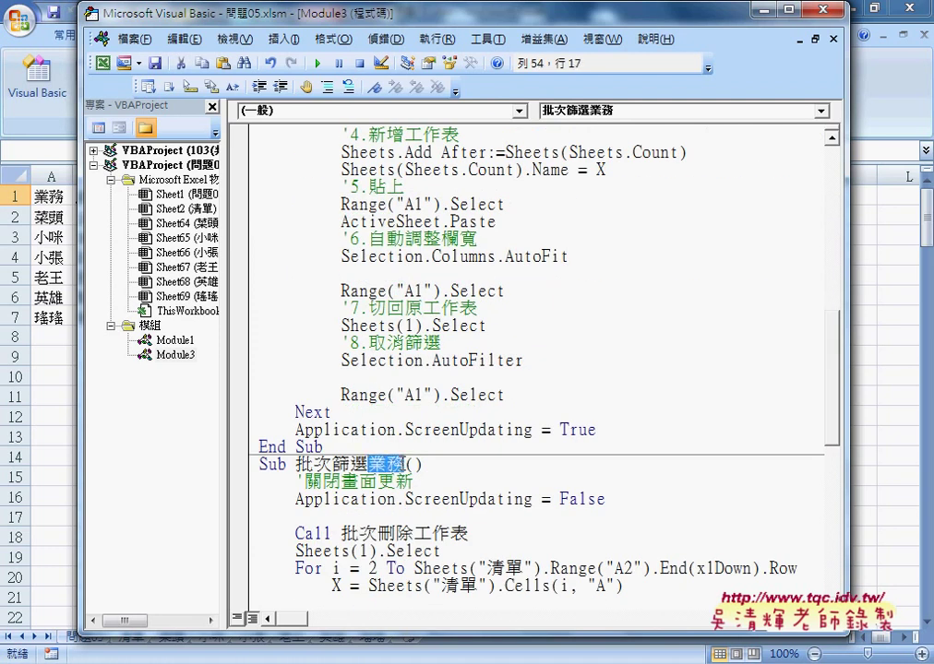
{"action": "key", "text": "alt+F11"}
Paste 產業別 from B1 over 業務 to rename the copy 批次篩選產業別, deleting the stray ()
{"action": "left_click", "coordinate": [97, 197]}
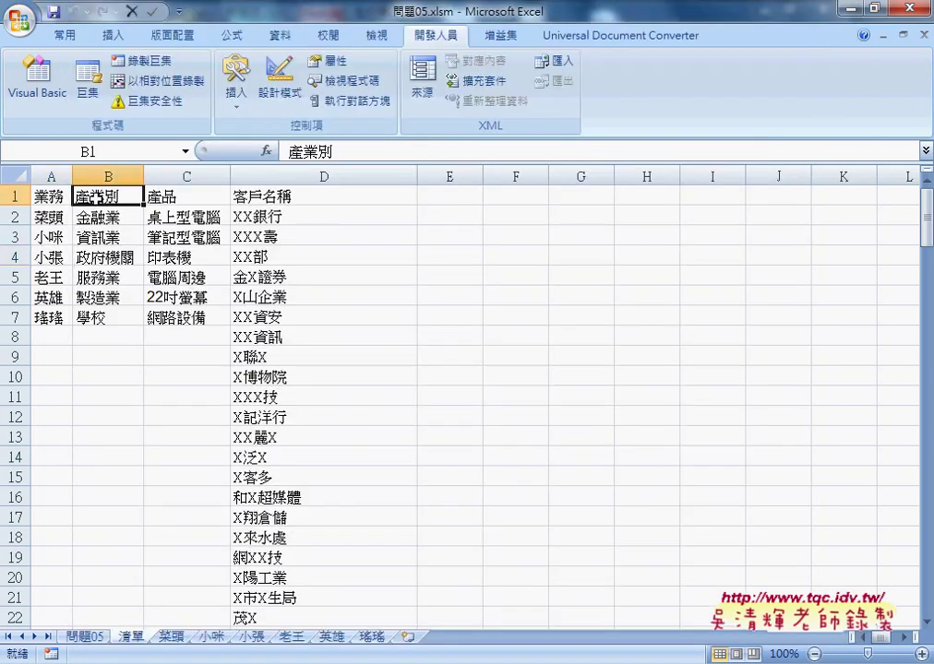
{"action": "key", "text": "ctrl+c"}
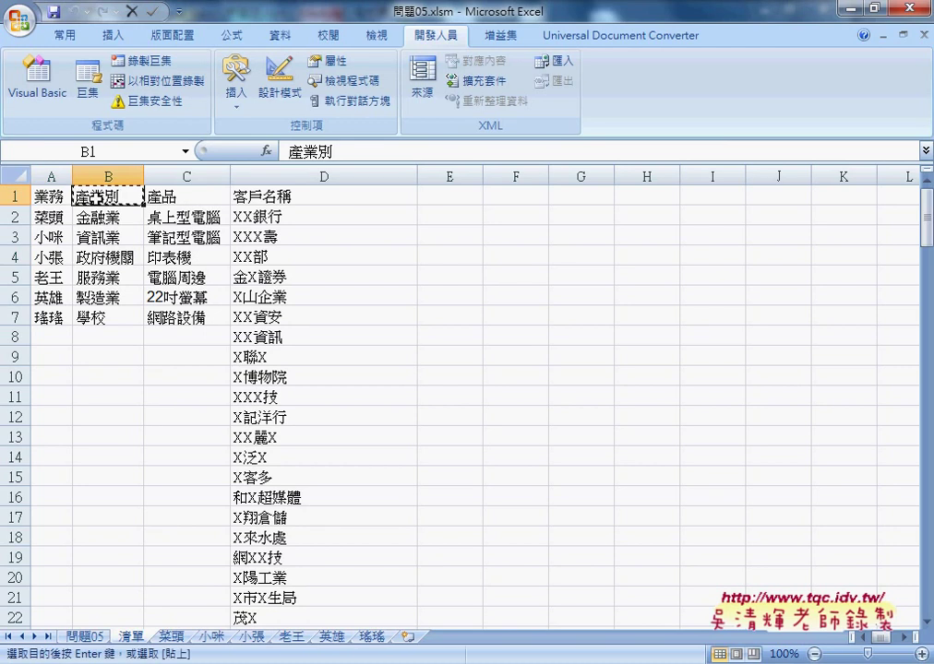
{"action": "key", "text": "alt+Tab"}
{"action": "key", "text": "Tab"}
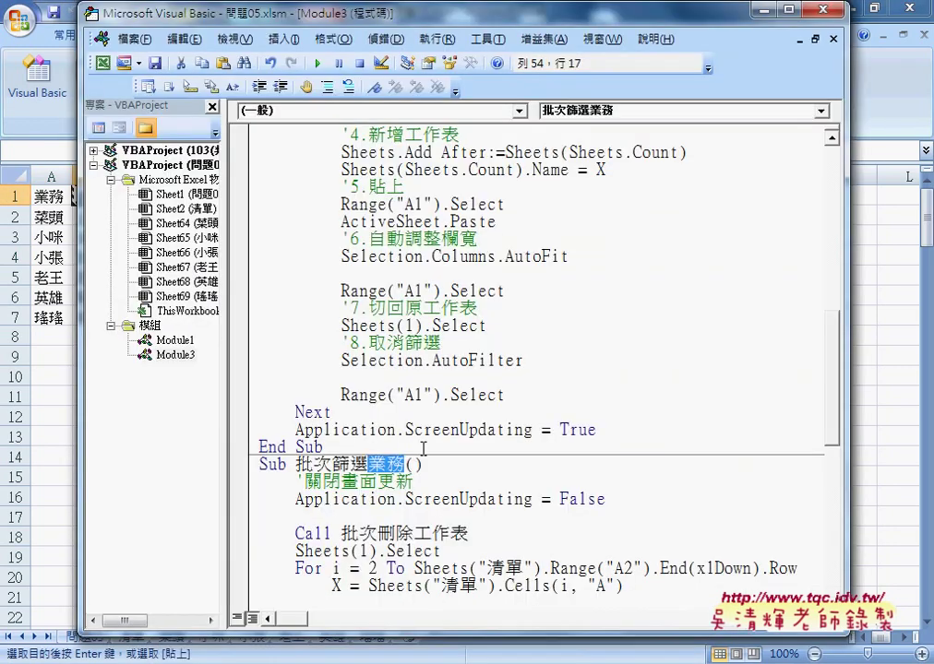
{"action": "right_click", "coordinate": [400, 468]}
{"action": "left_click", "coordinate": [438, 202]}
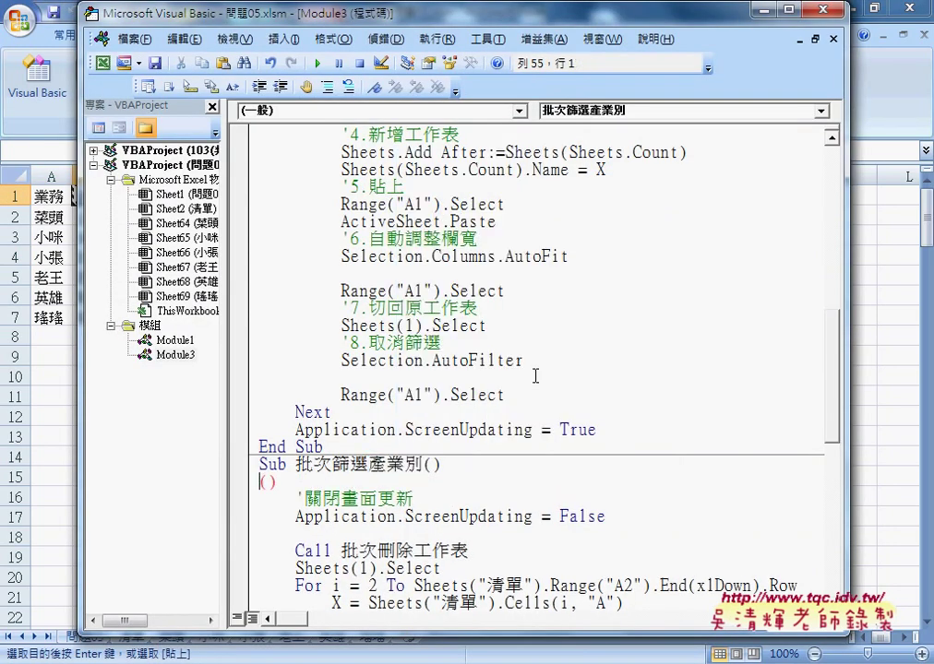
{"action": "left_click_drag", "start_coordinate": [461, 464], "coordinate": [321, 481]}
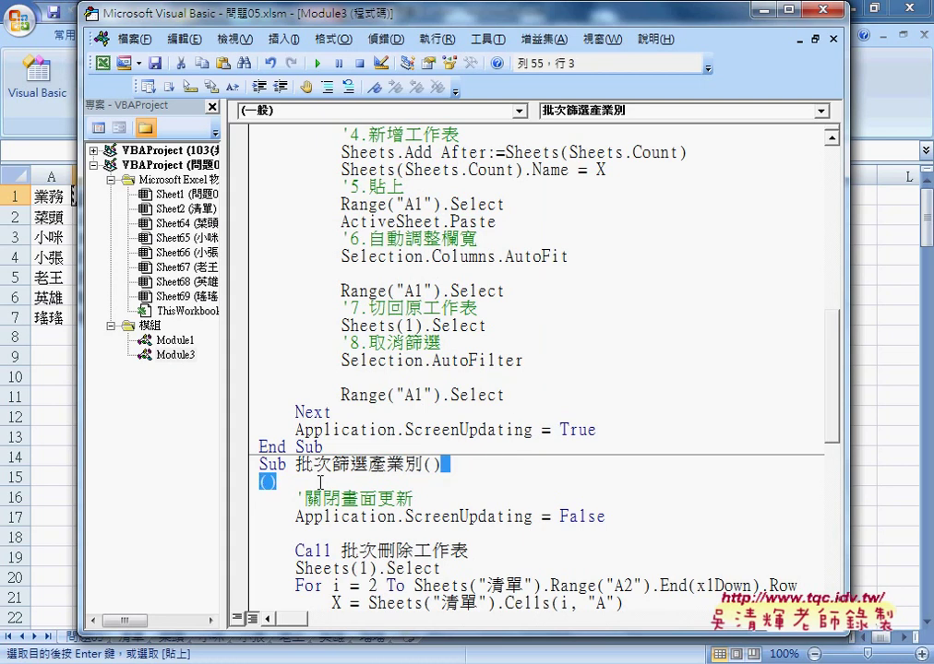
{"action": "key", "text": "Delete"}
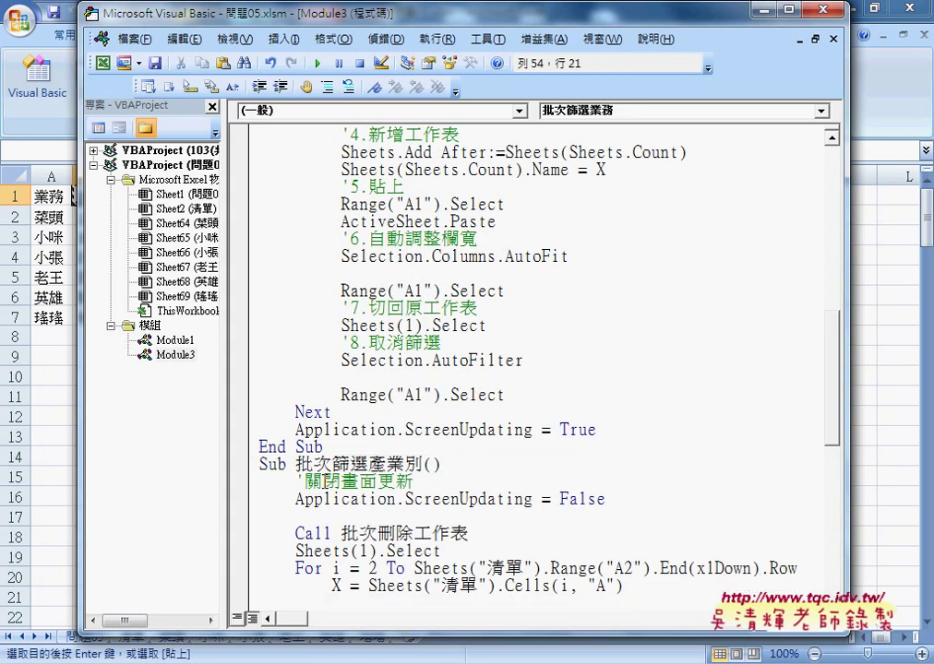
Resize the VBA editor so Excel's column B and sheet tabs stay visible beside the code
{"action": "left_click", "coordinate": [349, 499]}
{"action": "scroll", "coordinate": [421, 434], "scroll_direction": "down", "scroll_amount": 2}
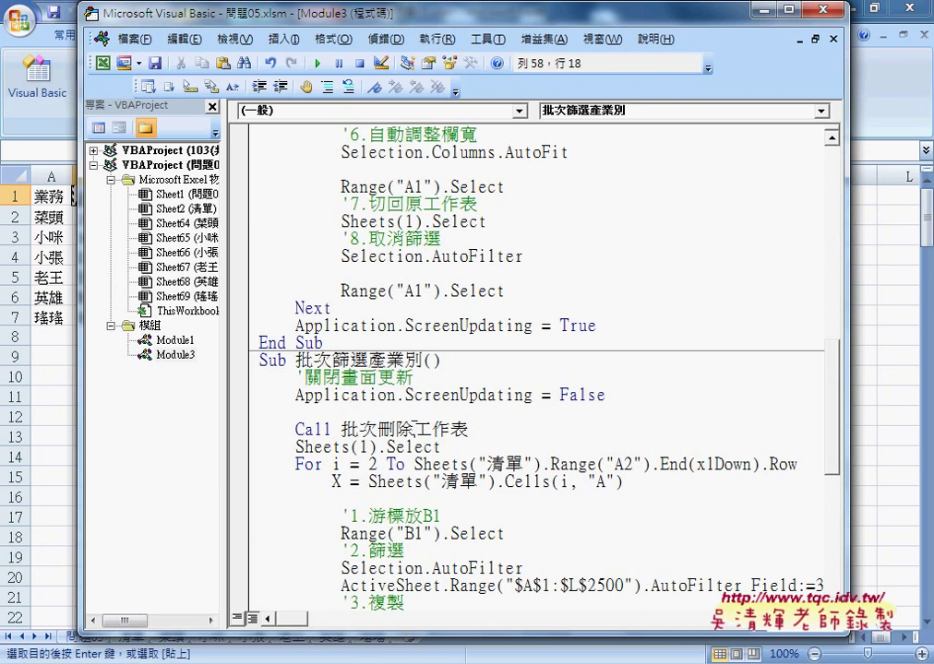
{"action": "left_click_drag", "start_coordinate": [410, 635], "coordinate": [410, 616]}
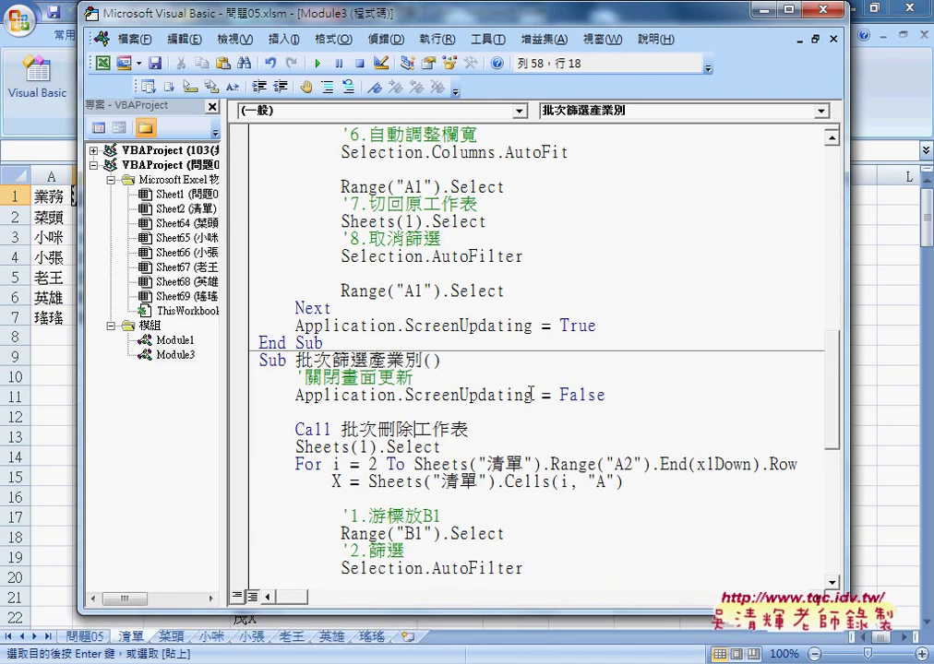
{"action": "scroll", "coordinate": [531, 394], "scroll_direction": "down", "scroll_amount": 3}
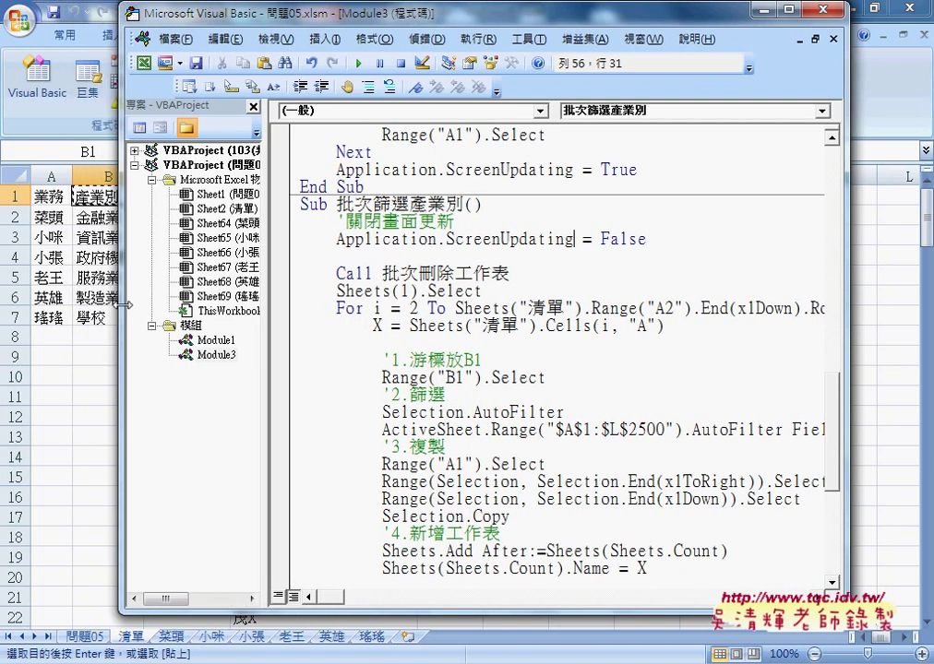
{"action": "left_click_drag", "start_coordinate": [82, 304], "coordinate": [154, 305]}
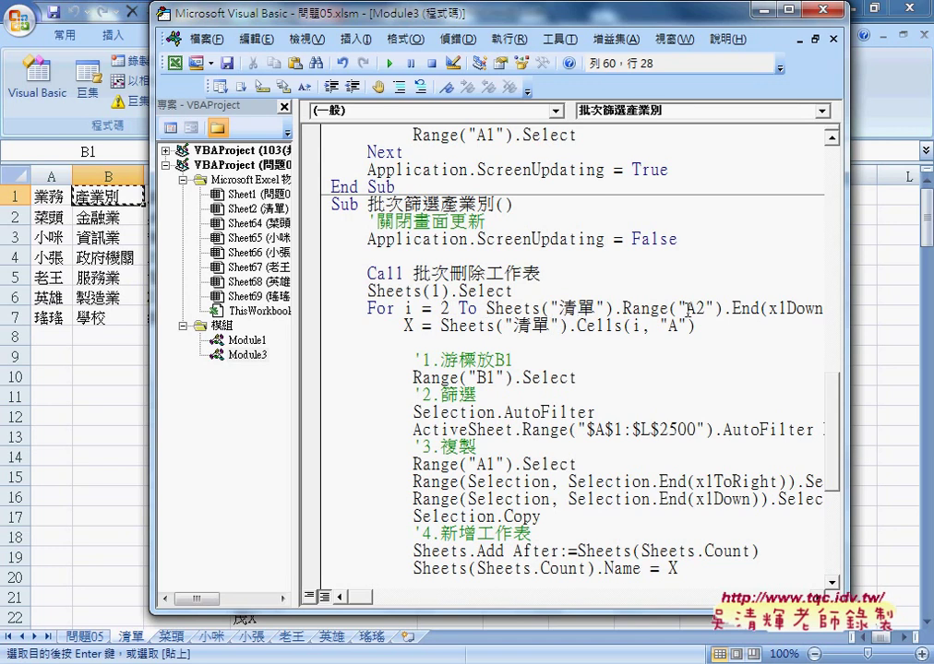
{"action": "left_click_drag", "start_coordinate": [687, 309], "coordinate": [705, 309]}
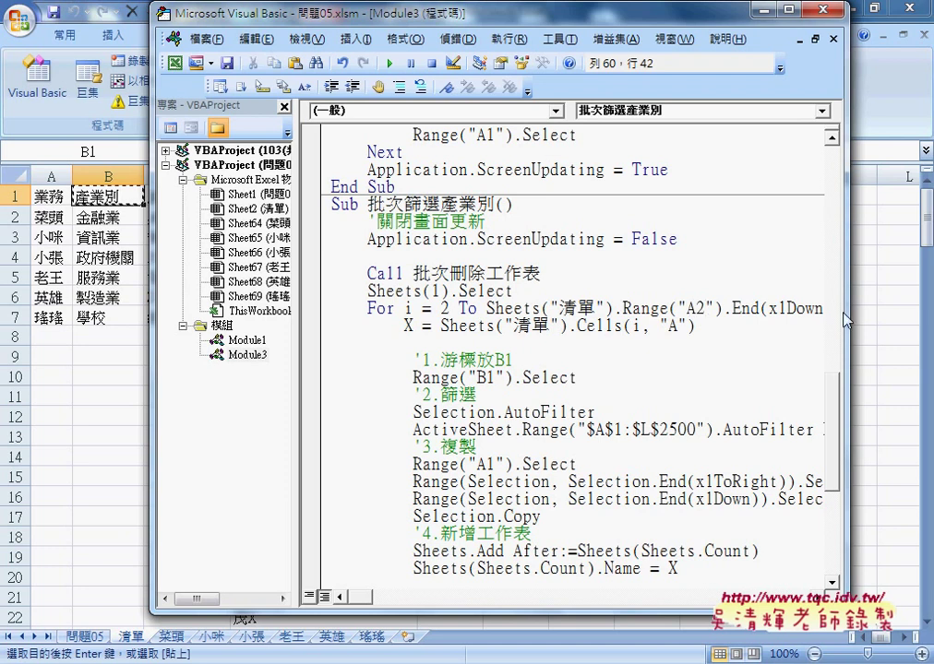
{"action": "left_click_drag", "start_coordinate": [846, 320], "coordinate": [913, 319]}
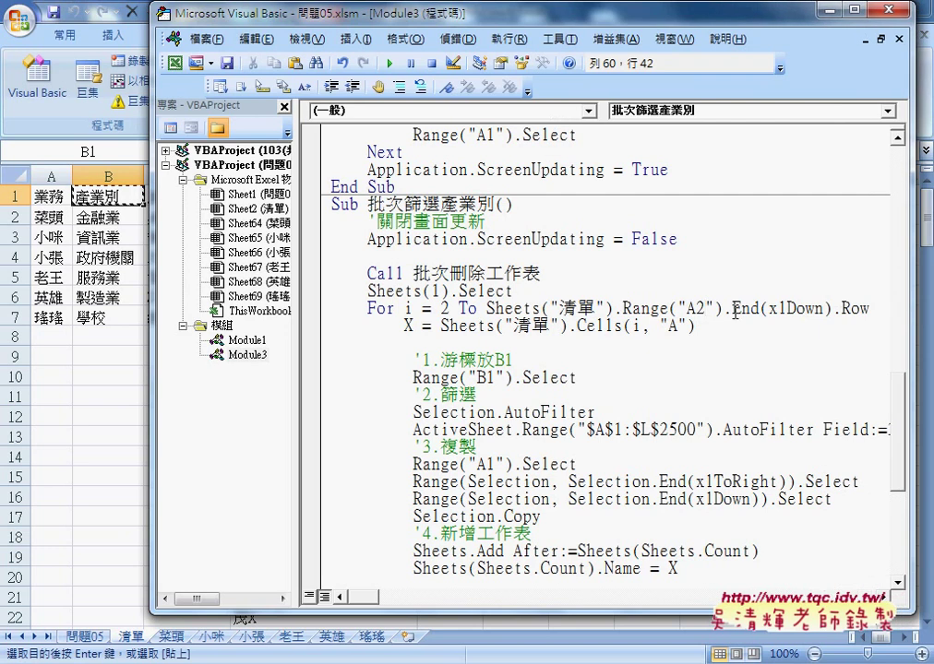
Change the loop's starting reference from Range("A2") to Range("B2")
{"action": "left_click_drag", "start_coordinate": [686, 308], "coordinate": [696, 308]}
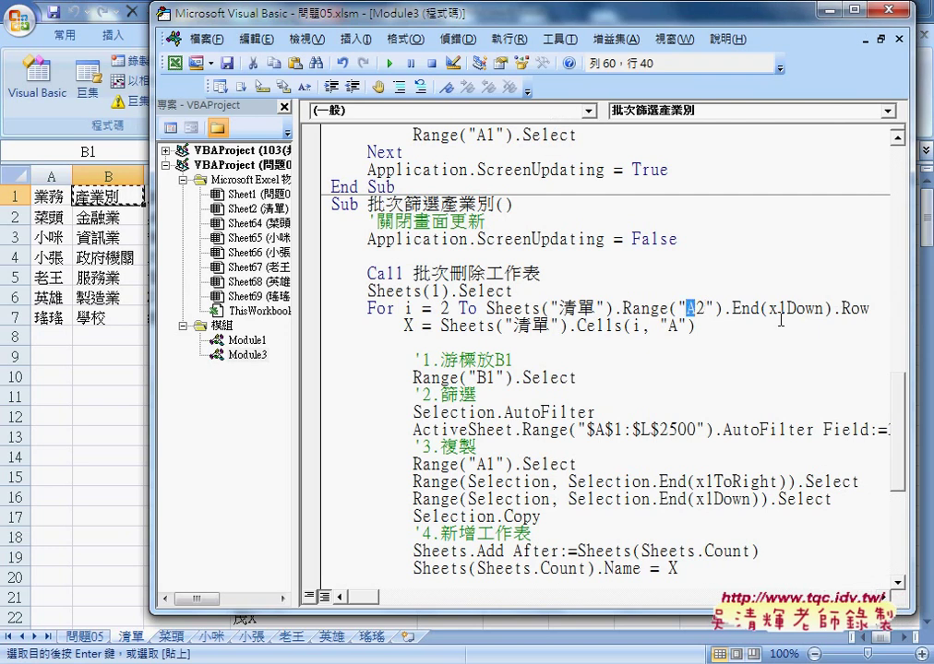
{"action": "type", "text": "B"}
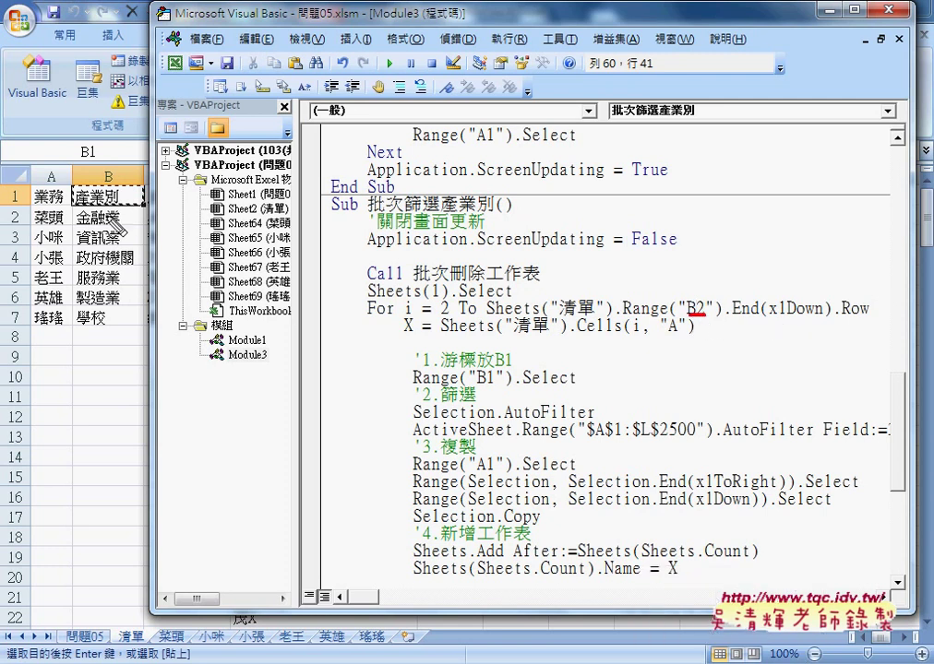
{"action": "mouse_move", "coordinate": [118, 214]}
{"action": "left_mouse_down"}
{"action": "mouse_move", "coordinate": [96, 318]}
{"action": "mouse_move", "coordinate": [111, 325]}
{"action": "left_mouse_up"}
{"action": "left_click_drag", "start_coordinate": [23, 310], "coordinate": [16, 329]}
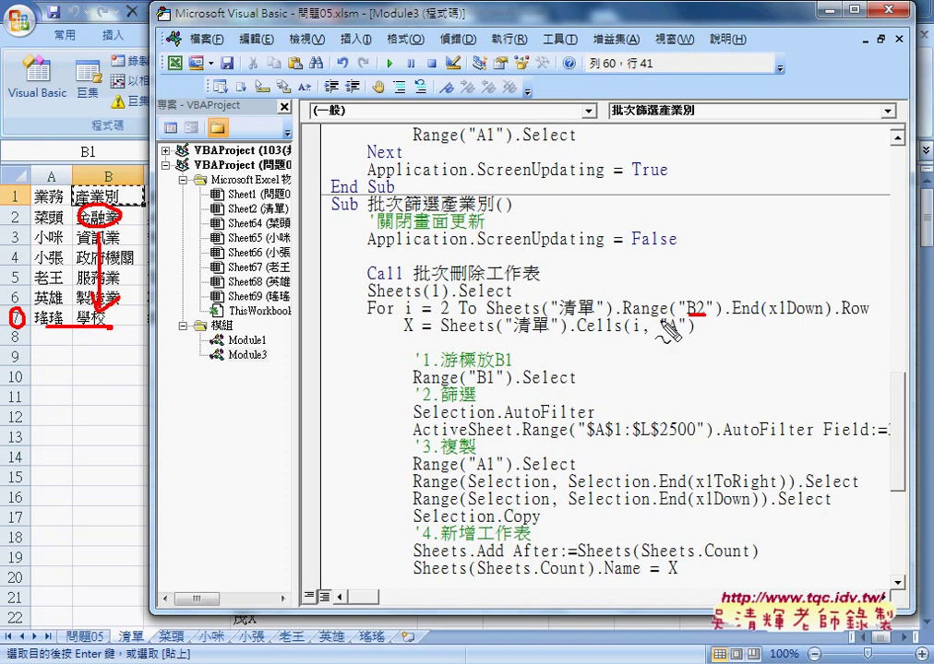
{"action": "left_click_drag", "start_coordinate": [692, 297], "coordinate": [699, 314]}
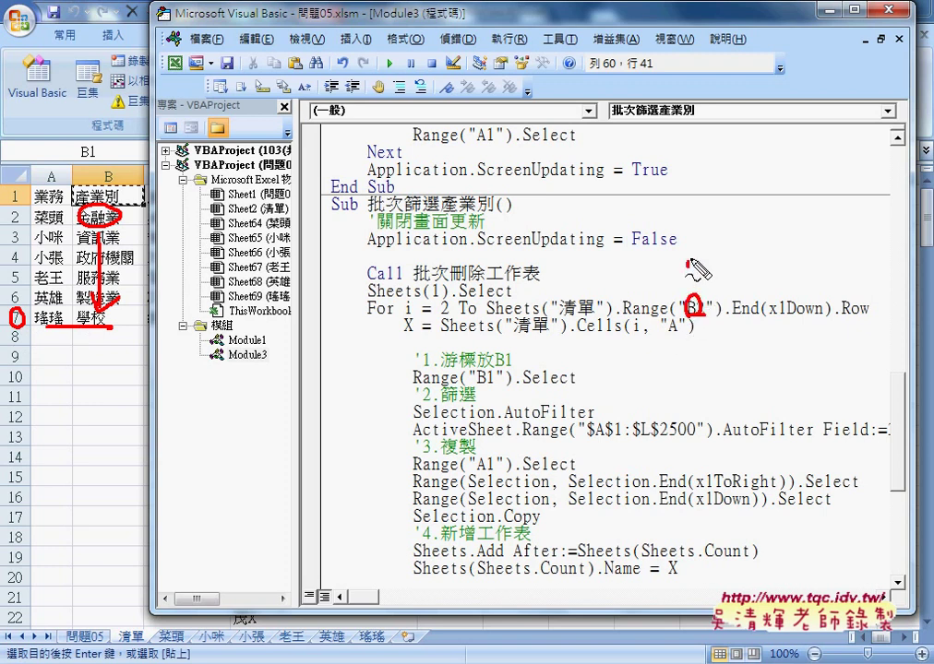
{"action": "mouse_move", "coordinate": [687, 260]}
{"action": "left_mouse_down"}
{"action": "mouse_move", "coordinate": [703, 275]}
{"action": "mouse_move", "coordinate": [705, 264]}
{"action": "mouse_move", "coordinate": [707, 296]}
{"action": "left_mouse_up"}
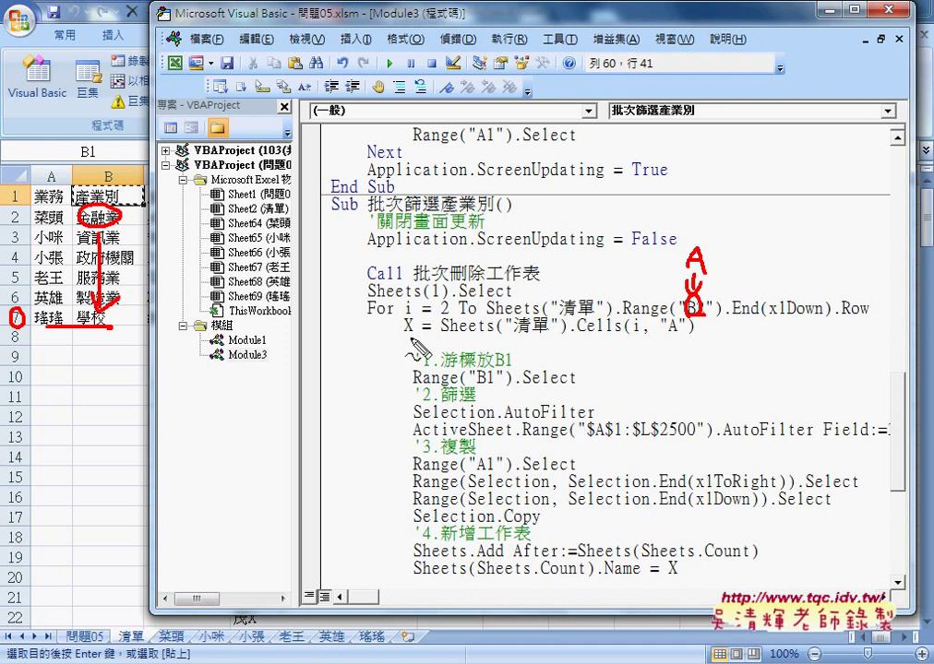
{"action": "left_click_drag", "start_coordinate": [413, 314], "coordinate": [406, 312]}
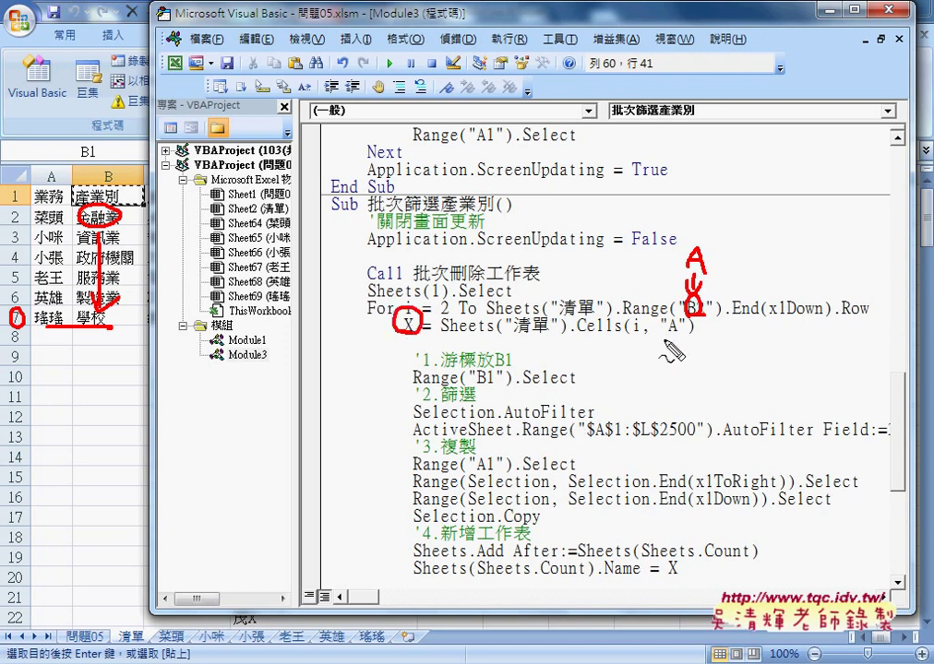
{"action": "left_click_drag", "start_coordinate": [665, 338], "coordinate": [684, 338]}
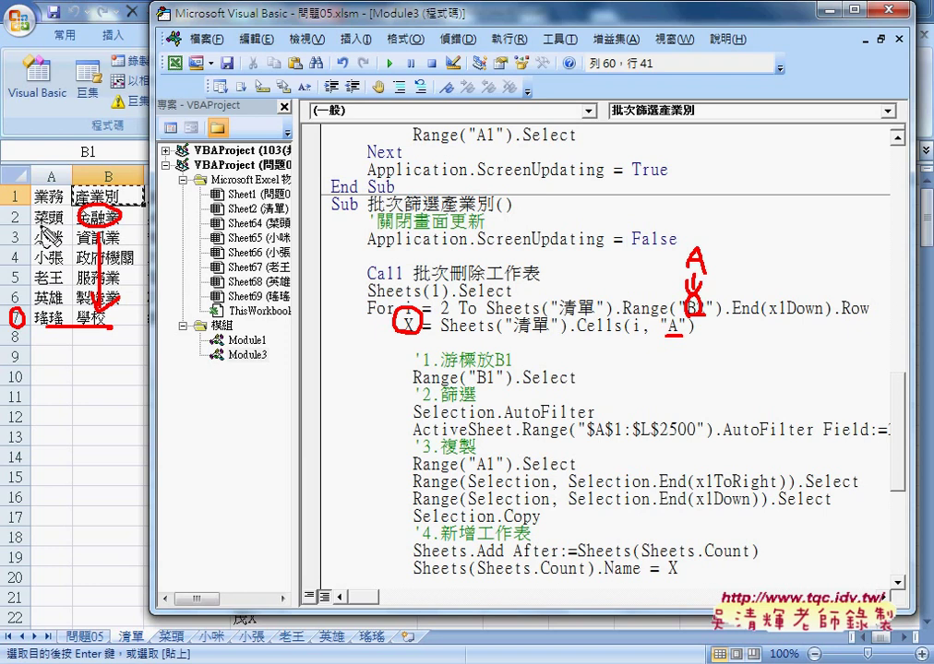
{"action": "left_click_drag", "start_coordinate": [98, 164], "coordinate": [113, 162]}
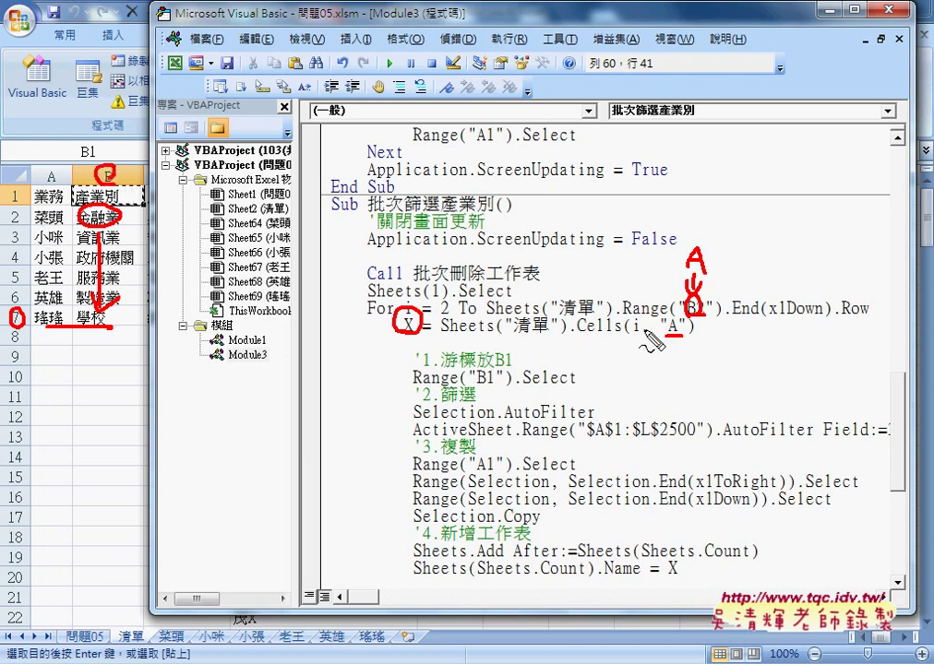
{"action": "key", "text": "Escape"}
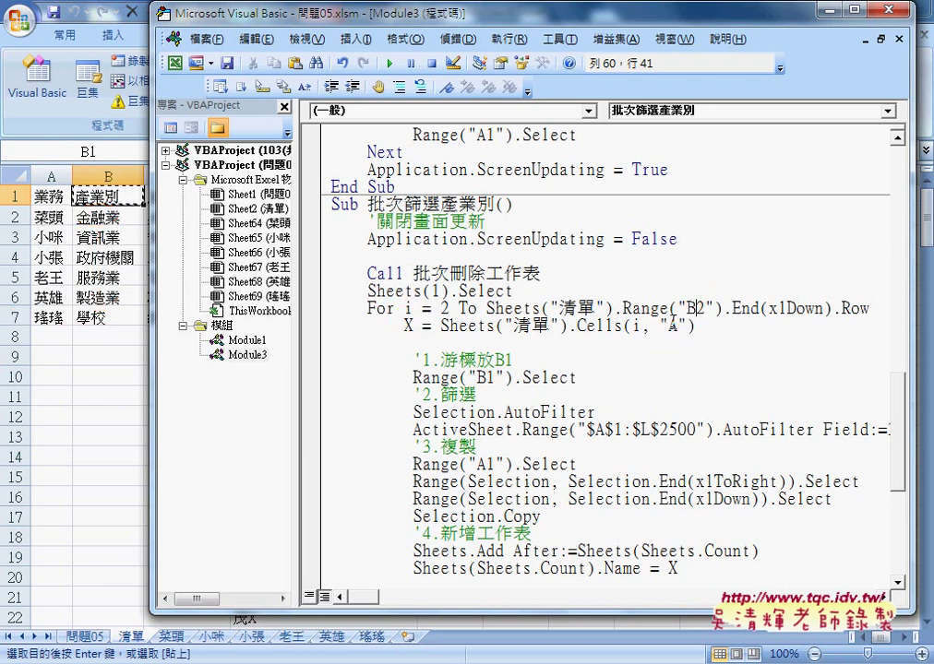
Change Cells(i, "A") to Cells(i, "B") for variable X, then return to the workbook
{"action": "double_click", "coordinate": [673, 325]}
{"action": "type", "text": "B"}
{"action": "left_click_drag", "start_coordinate": [297, 338], "coordinate": [234, 340]}
{"action": "left_click_drag", "start_coordinate": [635, 327], "coordinate": [514, 327]}
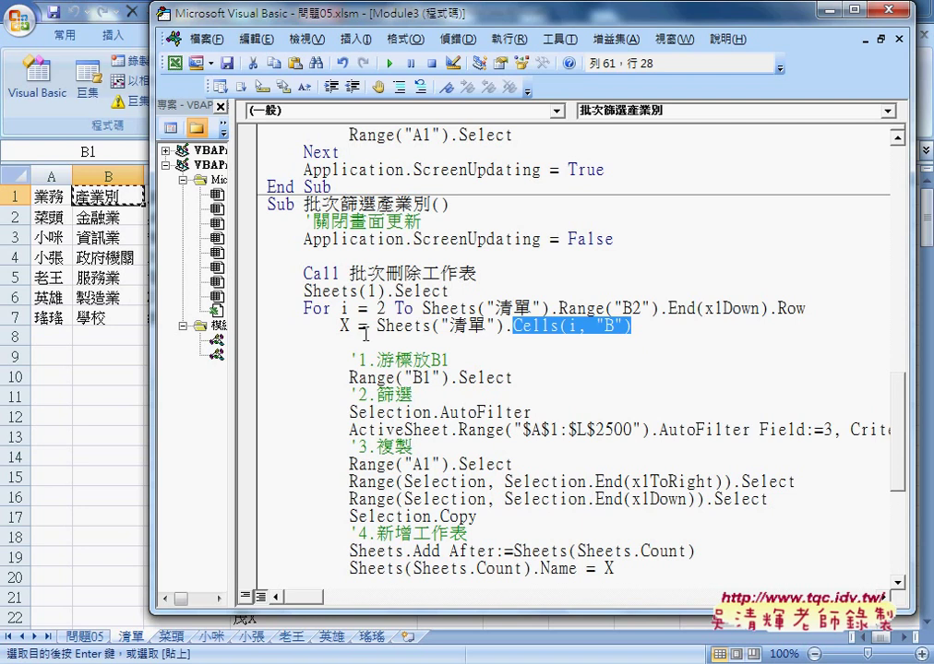
{"action": "left_click_drag", "start_coordinate": [358, 326], "coordinate": [338, 326]}
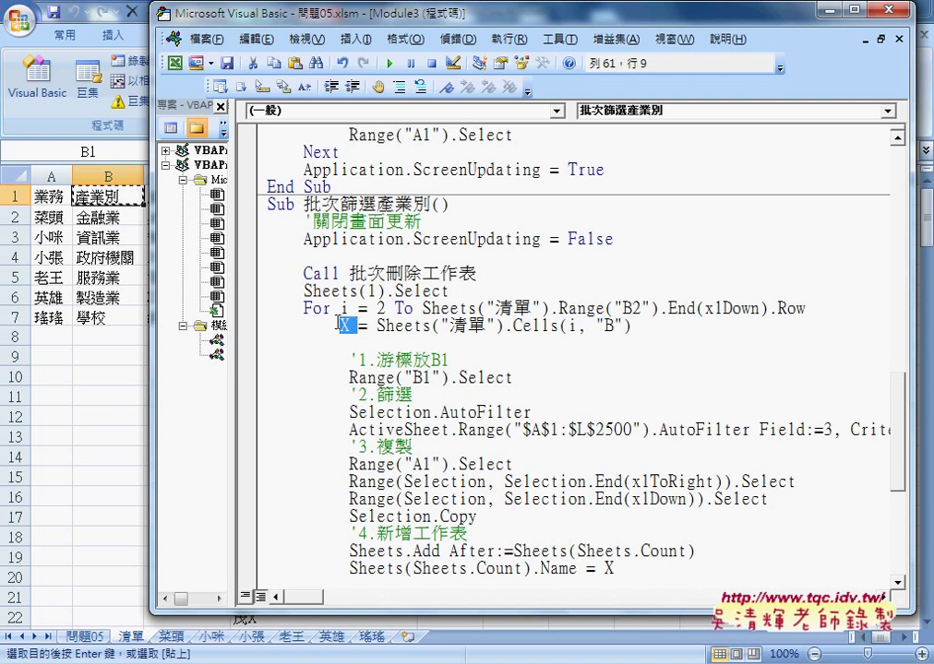
{"action": "key", "text": "alt+F11"}
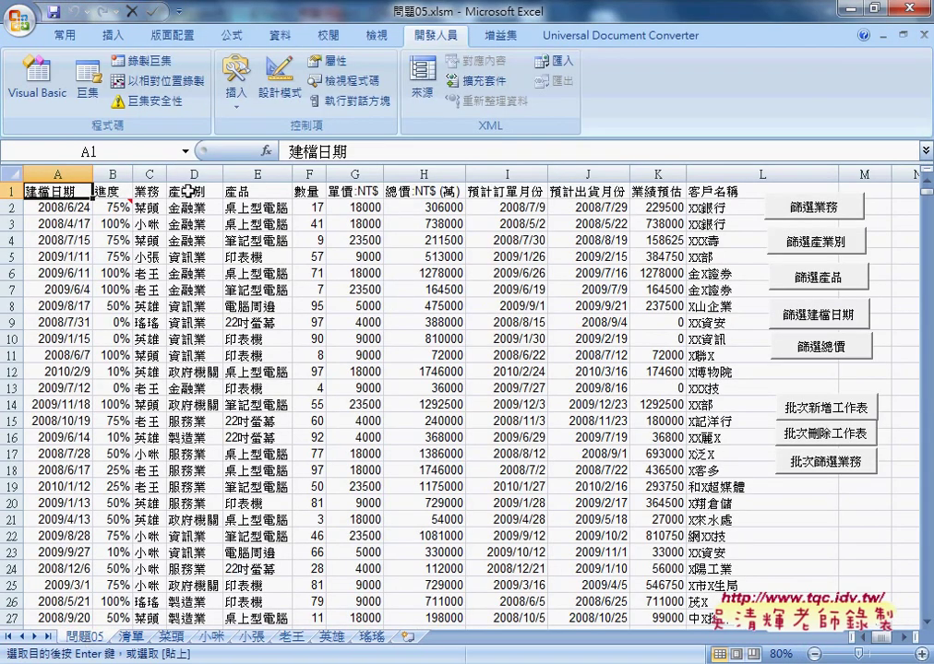
Change the AutoFilter line from Field:=3 to Field:=4
{"action": "left_click", "coordinate": [149, 173]}
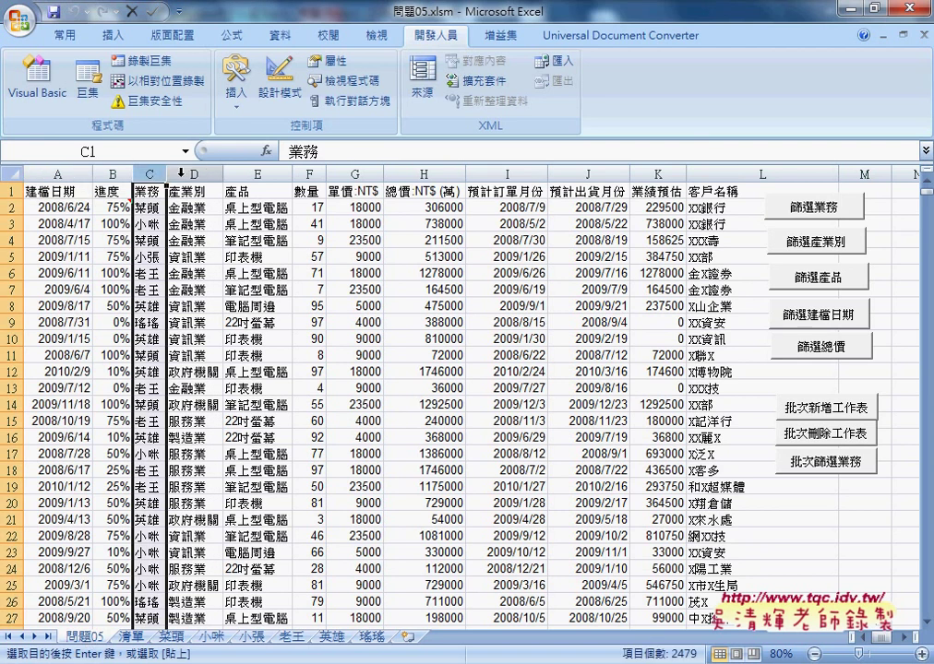
{"action": "left_click", "coordinate": [514, 588]}
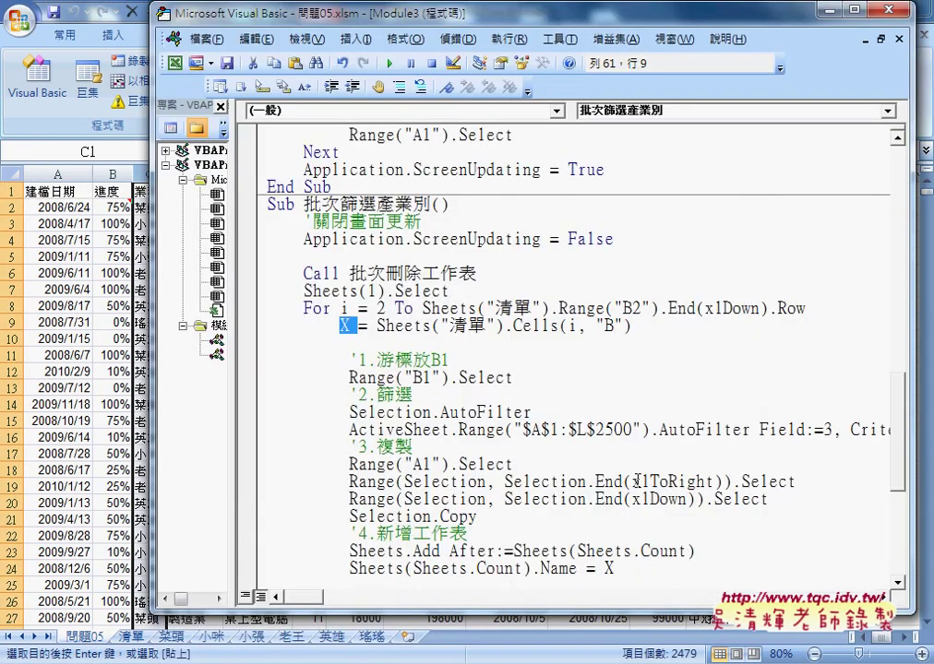
{"action": "double_click", "coordinate": [827, 429]}
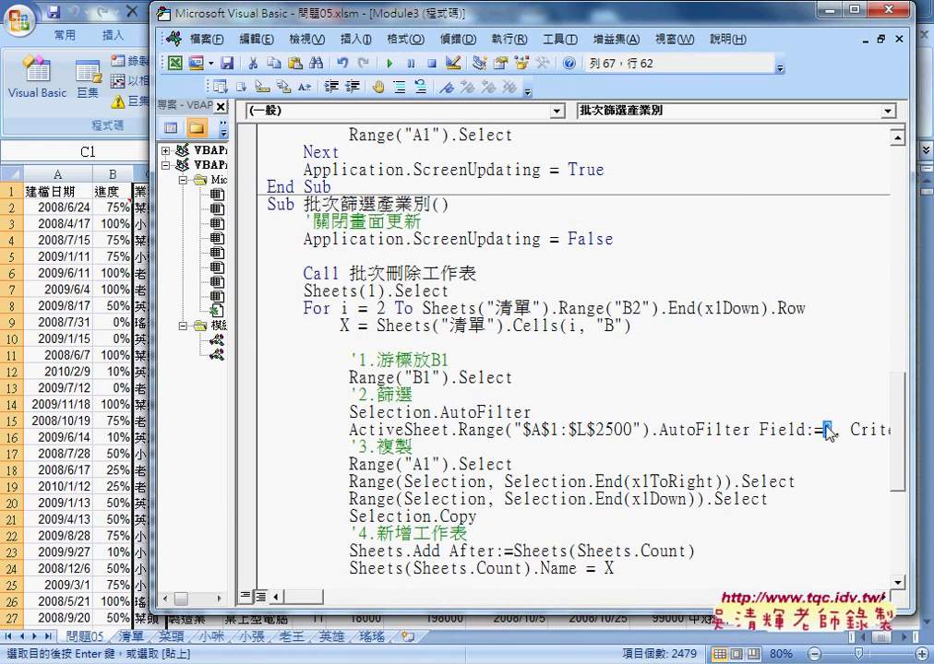
{"action": "type", "text": "4"}
{"action": "double_click", "coordinate": [826, 429]}
Widen the code view to check the filter line's Criteria1:=X
{"action": "left_click_drag", "start_coordinate": [225, 408], "coordinate": [201, 408]}
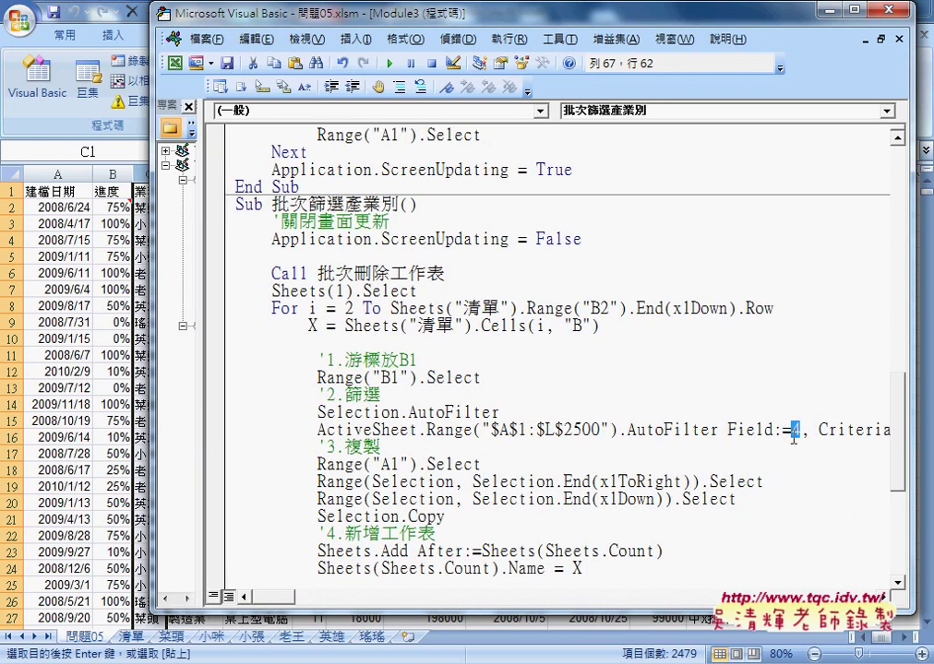
{"action": "left_click_drag", "start_coordinate": [519, 14], "coordinate": [435, 17]}
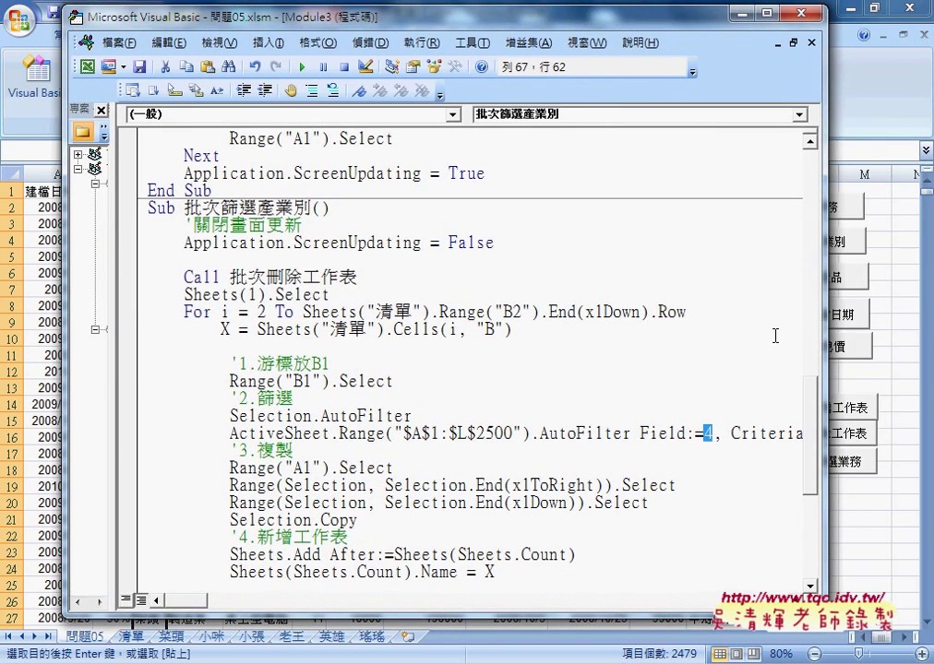
{"action": "left_click_drag", "start_coordinate": [825, 354], "coordinate": [884, 369]}
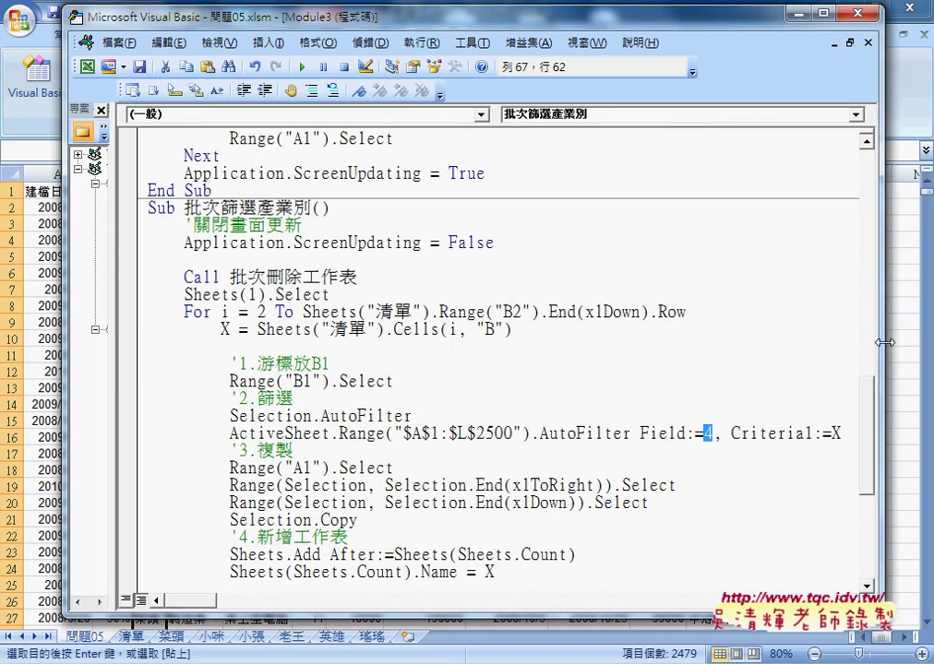
{"action": "left_click", "coordinate": [837, 432]}
{"action": "double_click", "coordinate": [837, 432]}
{"action": "scroll", "coordinate": [784, 498], "scroll_direction": "down", "scroll_amount": 1}
{"action": "scroll", "coordinate": [784, 471], "scroll_direction": "down", "scroll_amount": 2}
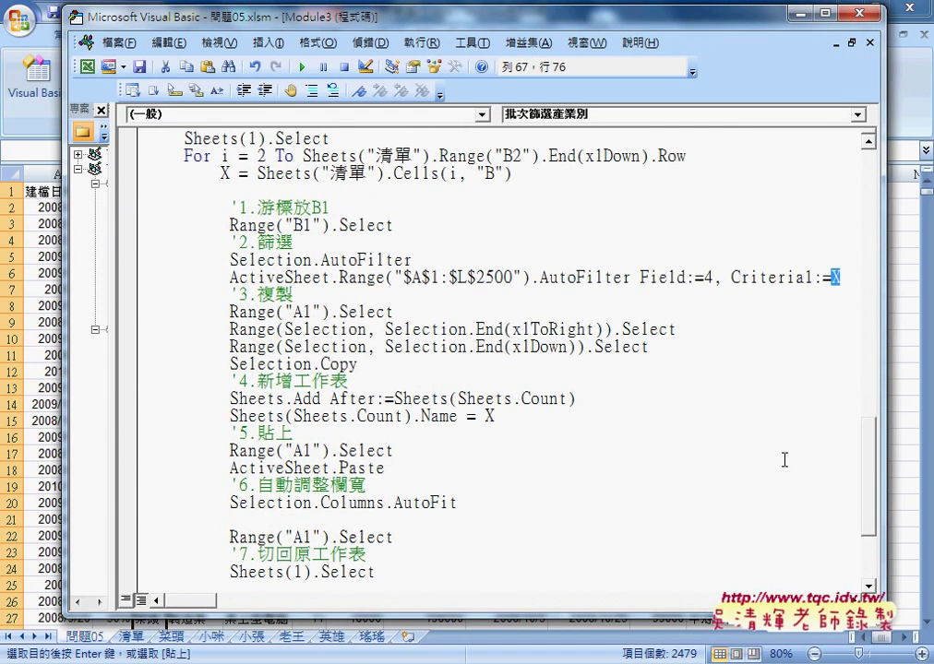
{"action": "scroll", "coordinate": [784, 460], "scroll_direction": "down", "scroll_amount": 2}
{"action": "scroll", "coordinate": [782, 460], "scroll_direction": "down", "scroll_amount": 1}
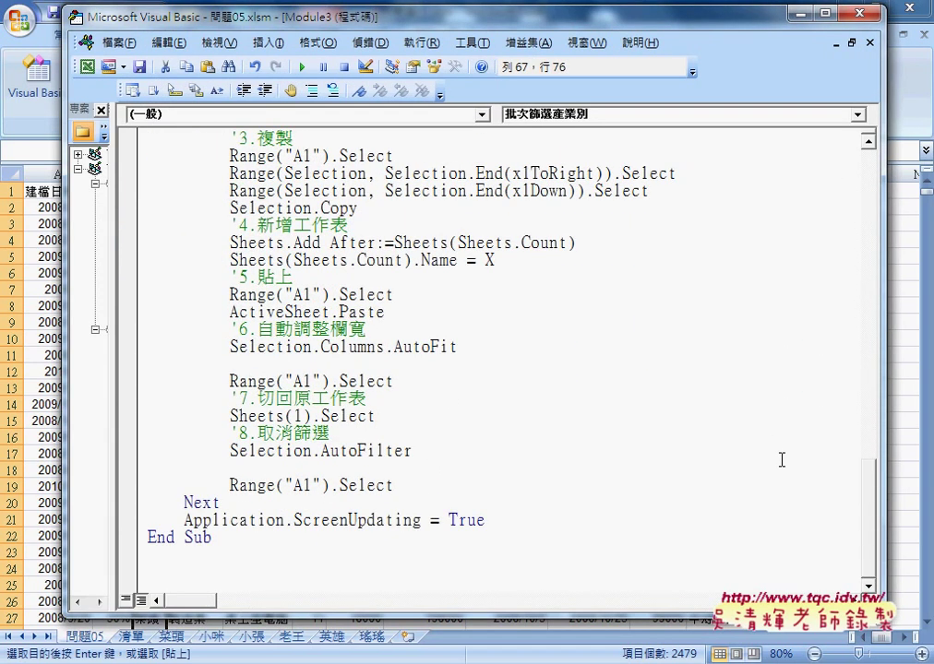
{"action": "scroll", "coordinate": [782, 459], "scroll_direction": "up", "scroll_amount": 3}
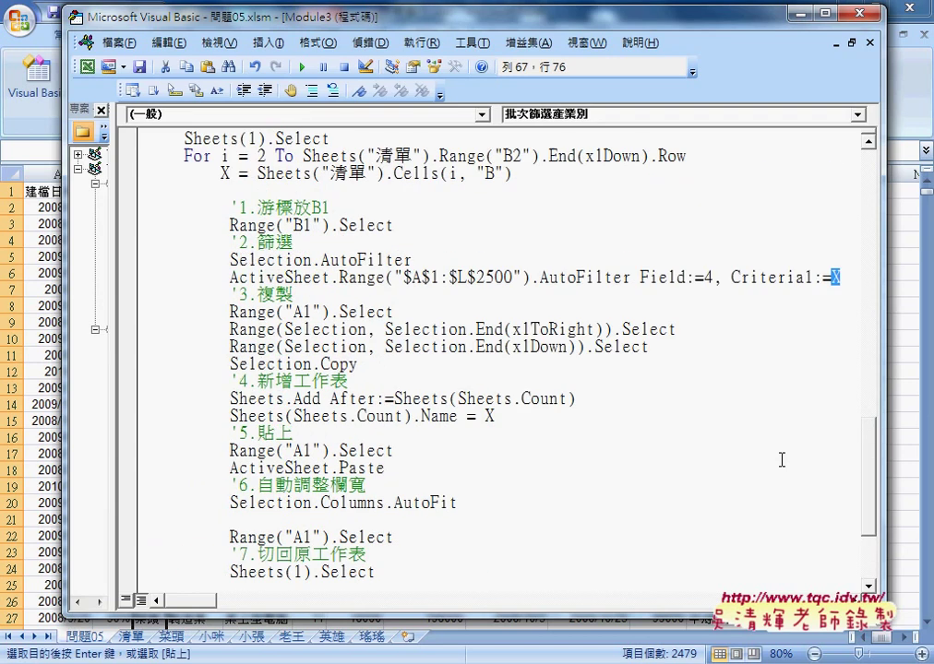
{"action": "scroll", "coordinate": [781, 458], "scroll_direction": "up", "scroll_amount": 2}
{"action": "scroll", "coordinate": [781, 459], "scroll_direction": "up", "scroll_amount": 1}
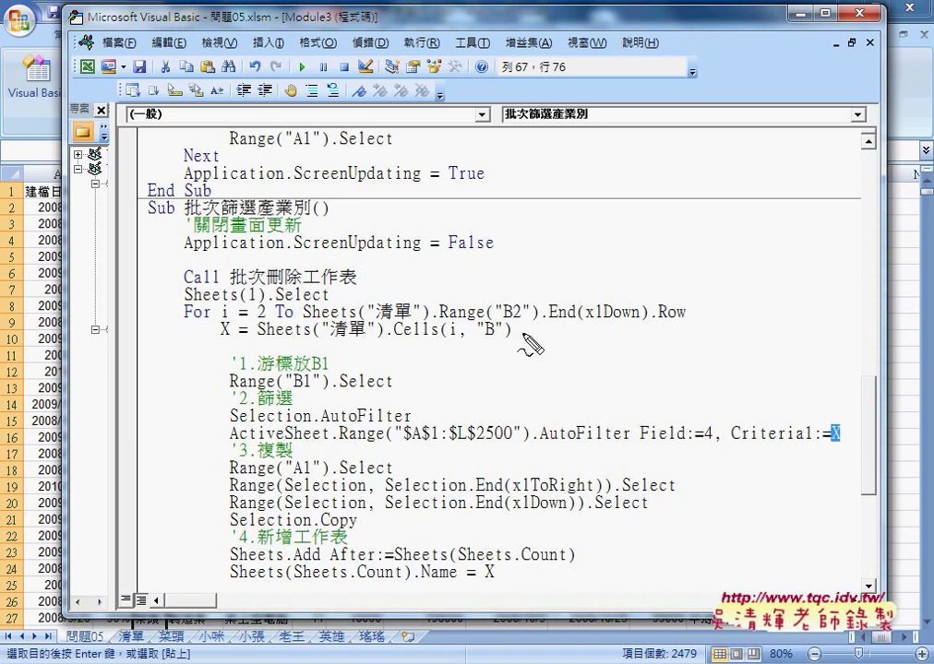
{"action": "mouse_move", "coordinate": [499, 321]}
{"action": "left_mouse_down"}
{"action": "mouse_move", "coordinate": [516, 320]}
{"action": "mouse_move", "coordinate": [515, 278]}
{"action": "left_mouse_up"}
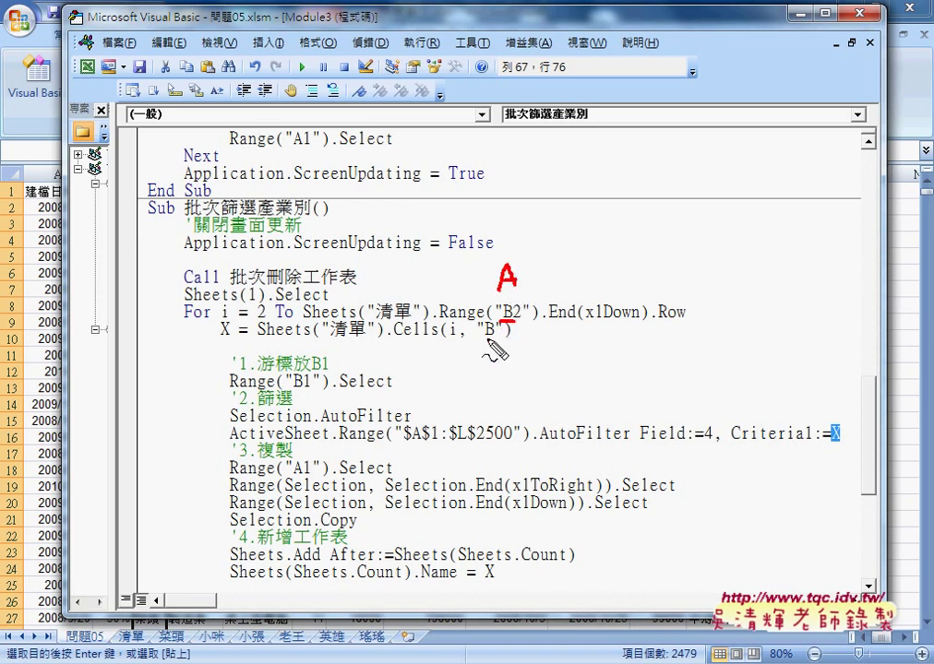